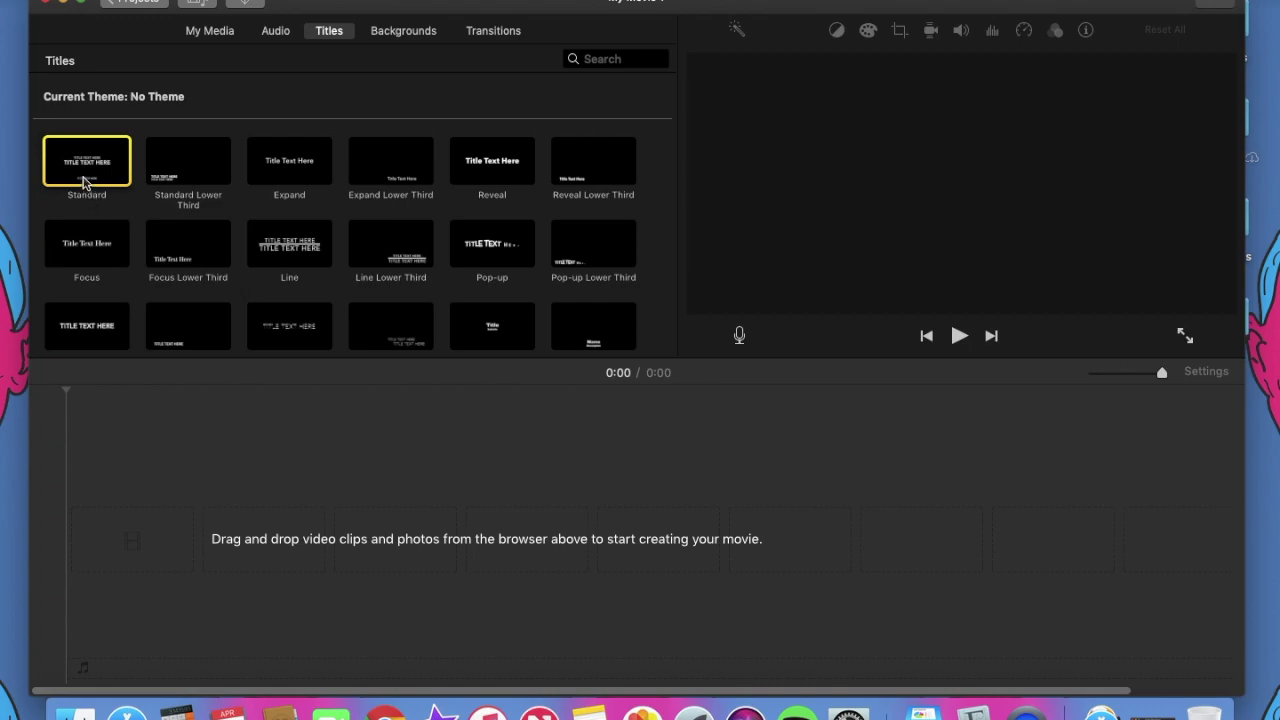
- Add a 4-second Standard title clip to the timeline, preview it from the start, and select it
left_click_drag(84, 182, 105, 507)
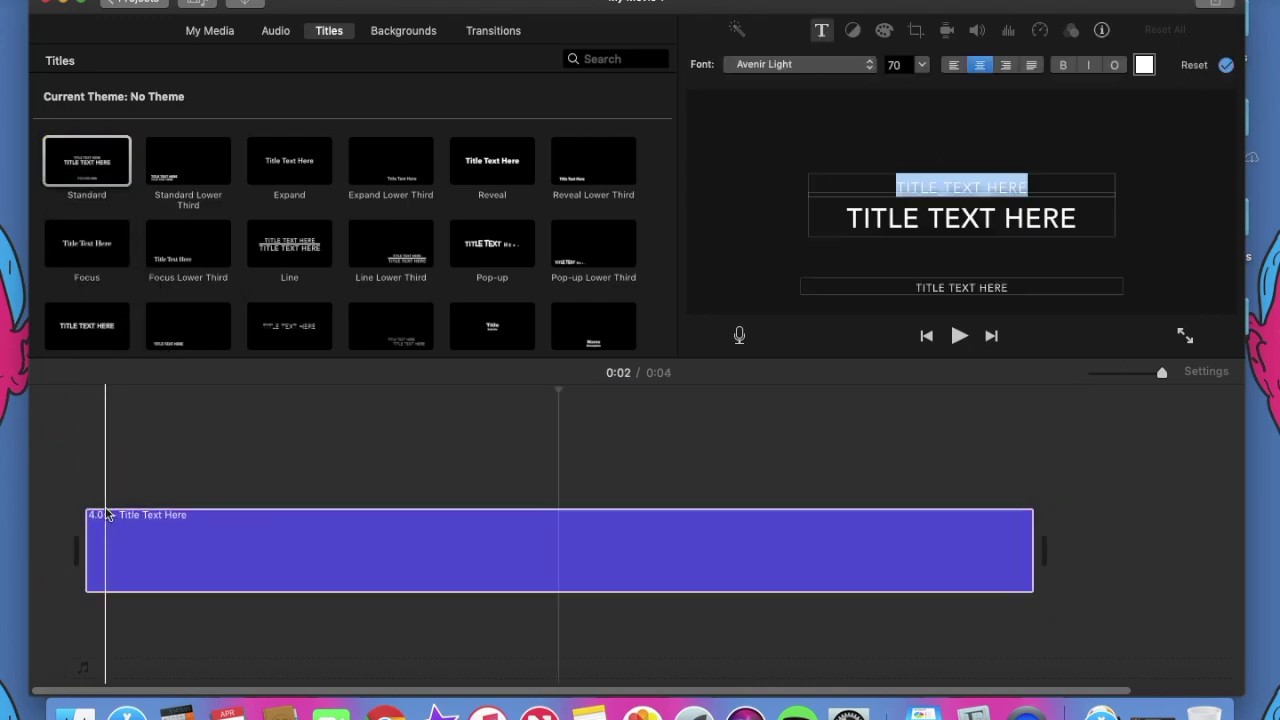
left_click(85, 455)
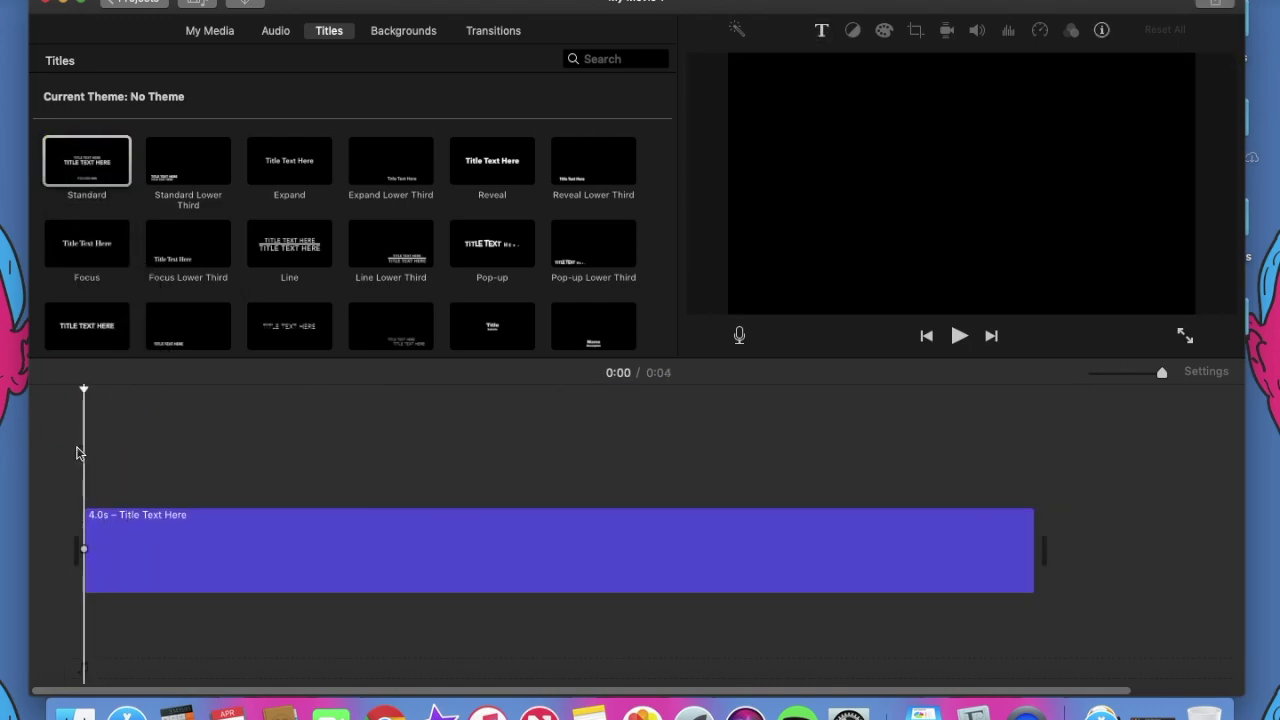
key("space")
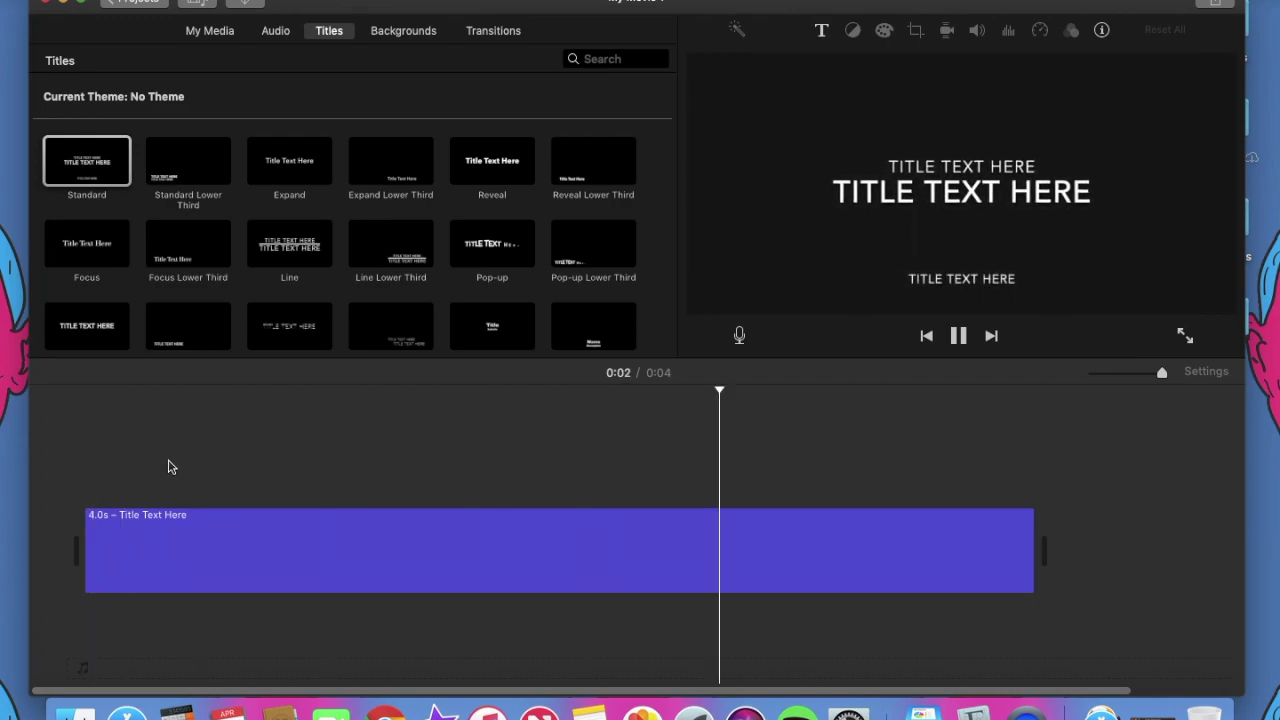
key("space")
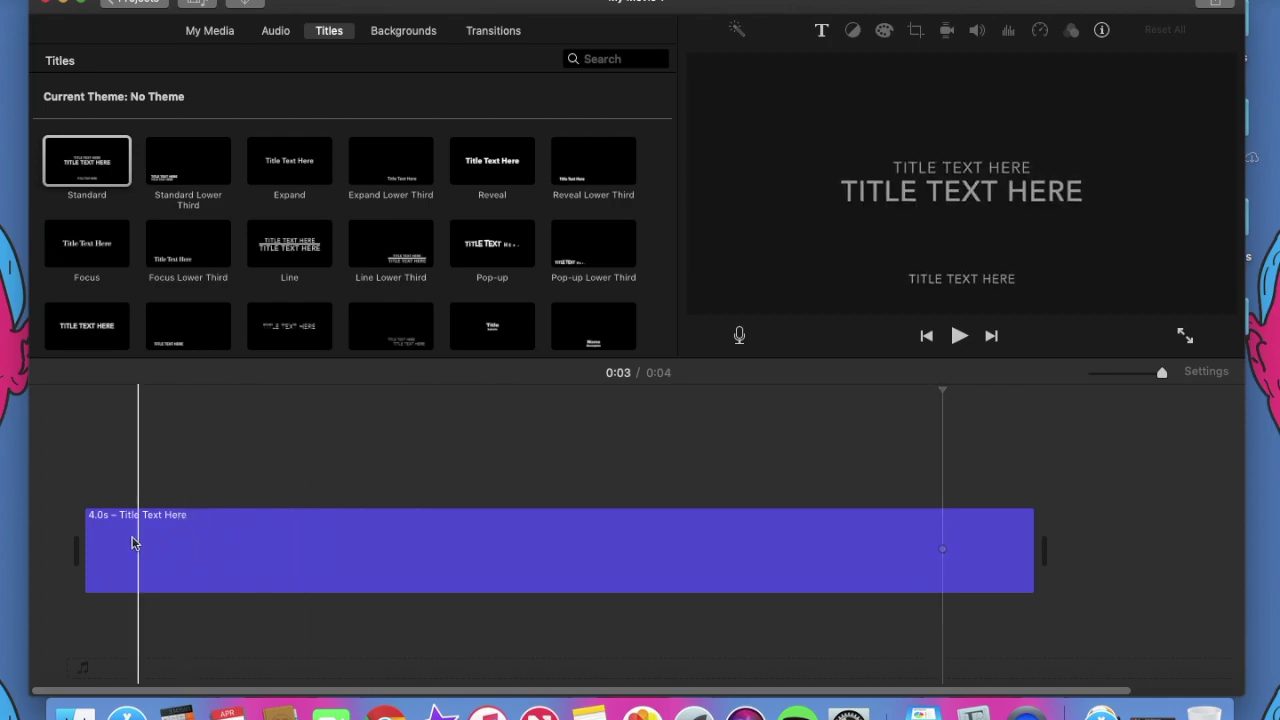
left_click(128, 537)
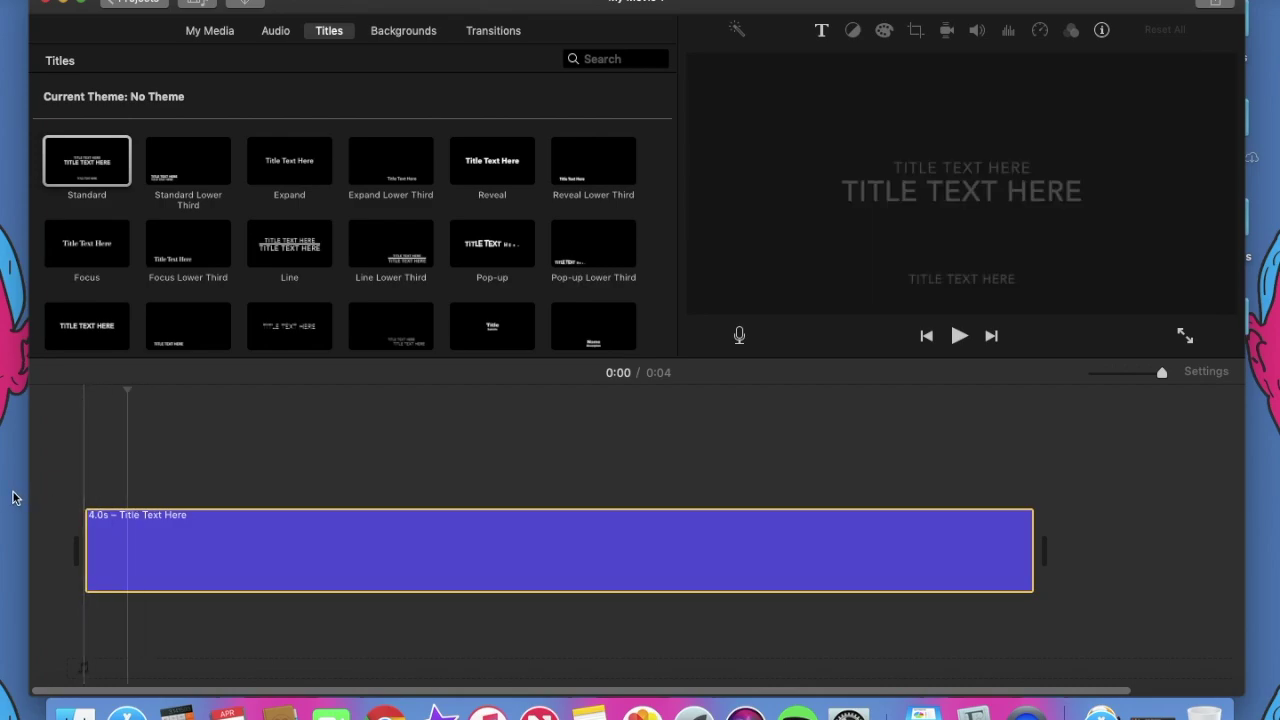
right_click(347, 515)
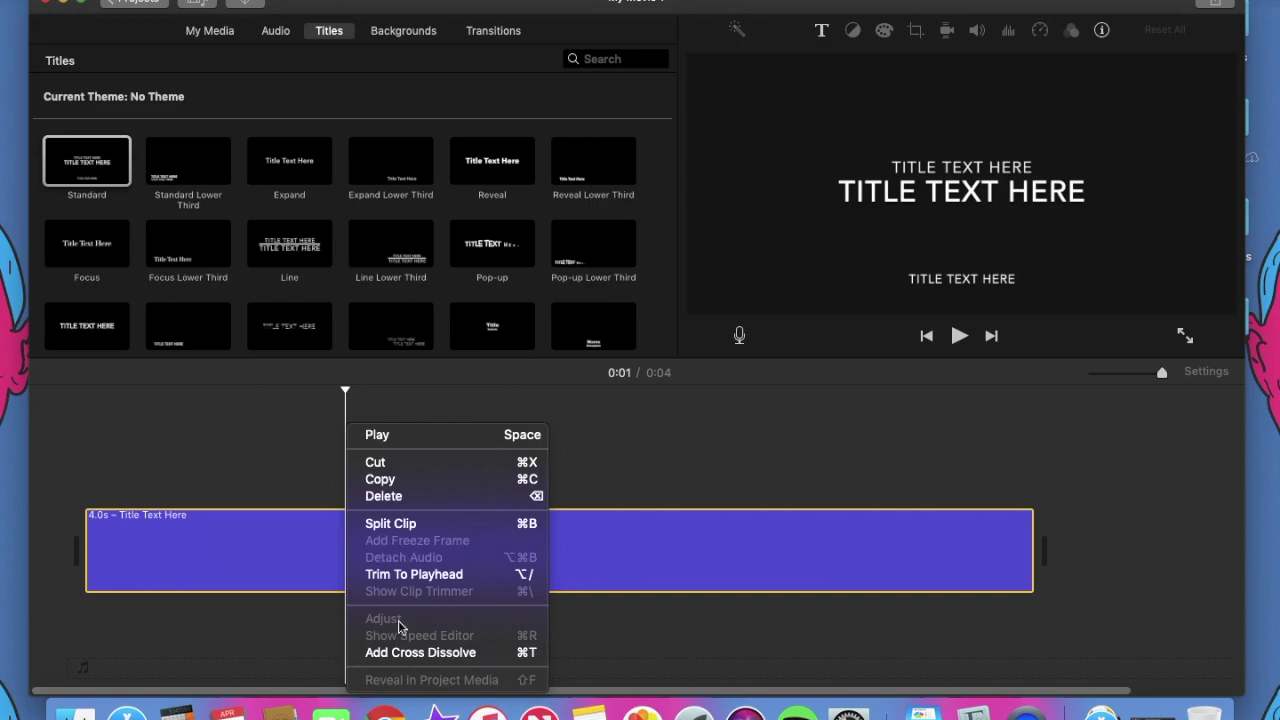
left_click(184, 529)
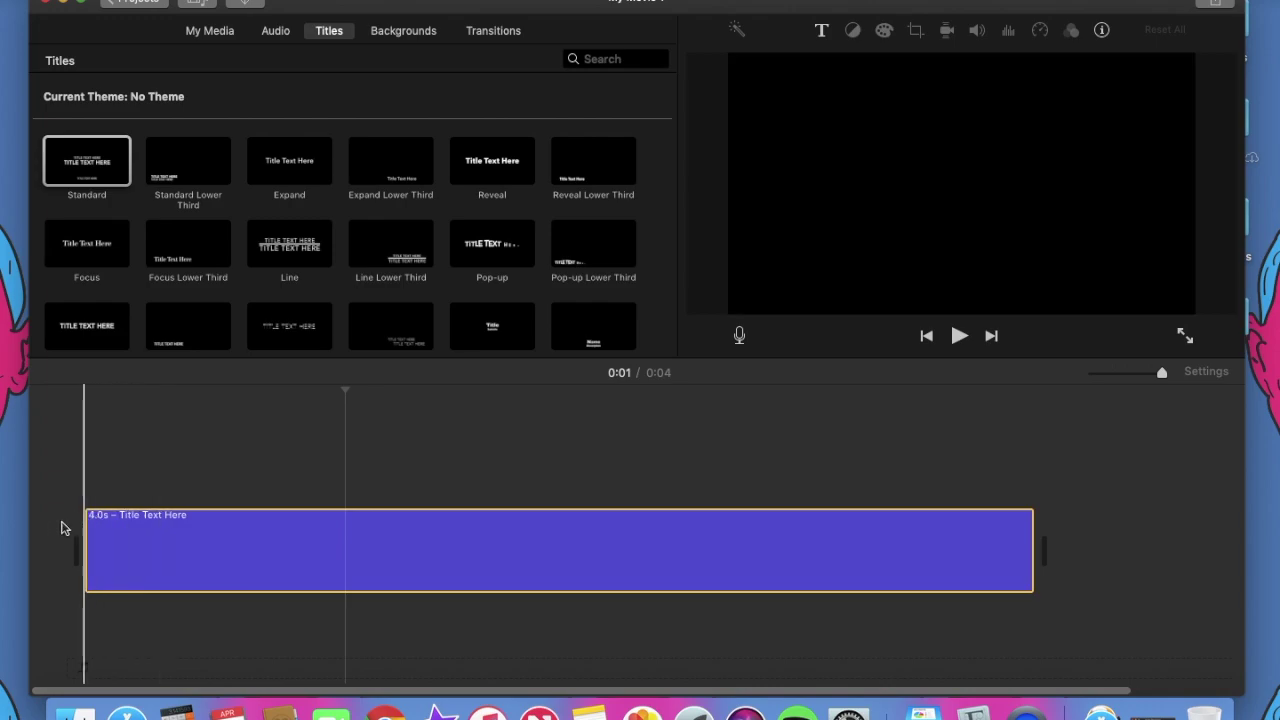
right_click(270, 527)
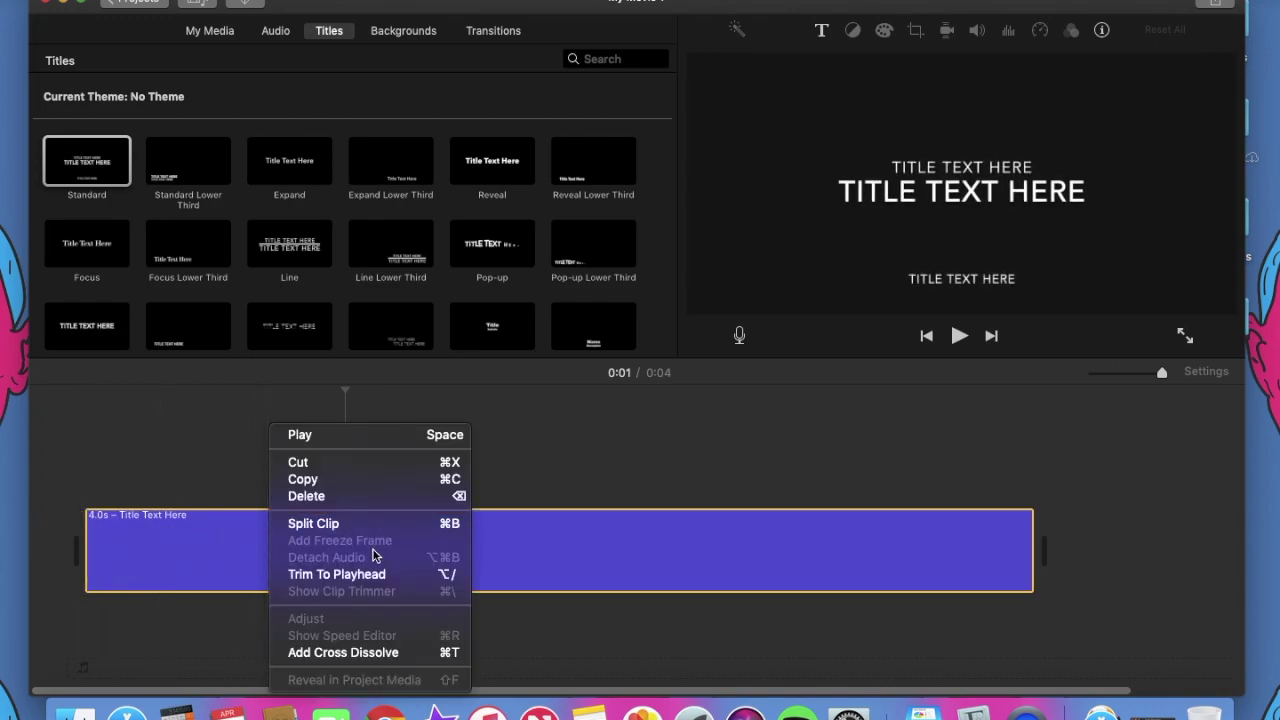
left_click(189, 562)
left_click(318, 530)
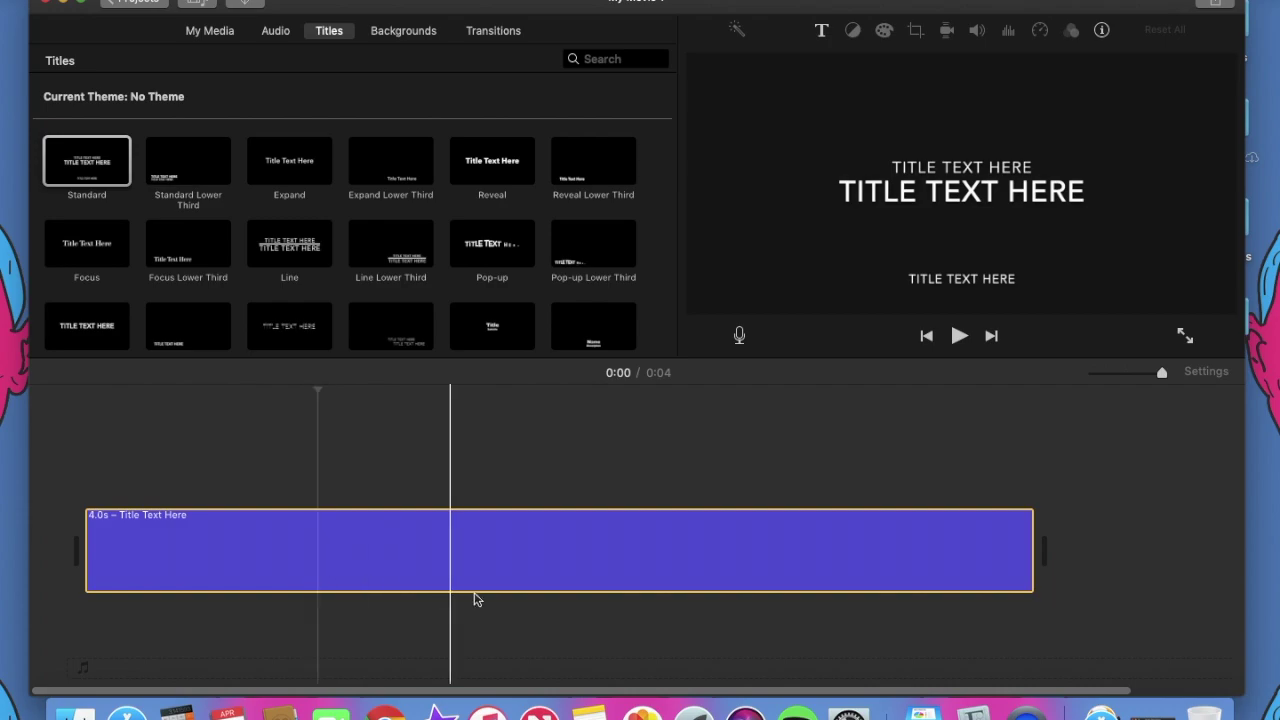
- Launch Keynote and create a new presentation with the Black theme
left_click(913, 662)
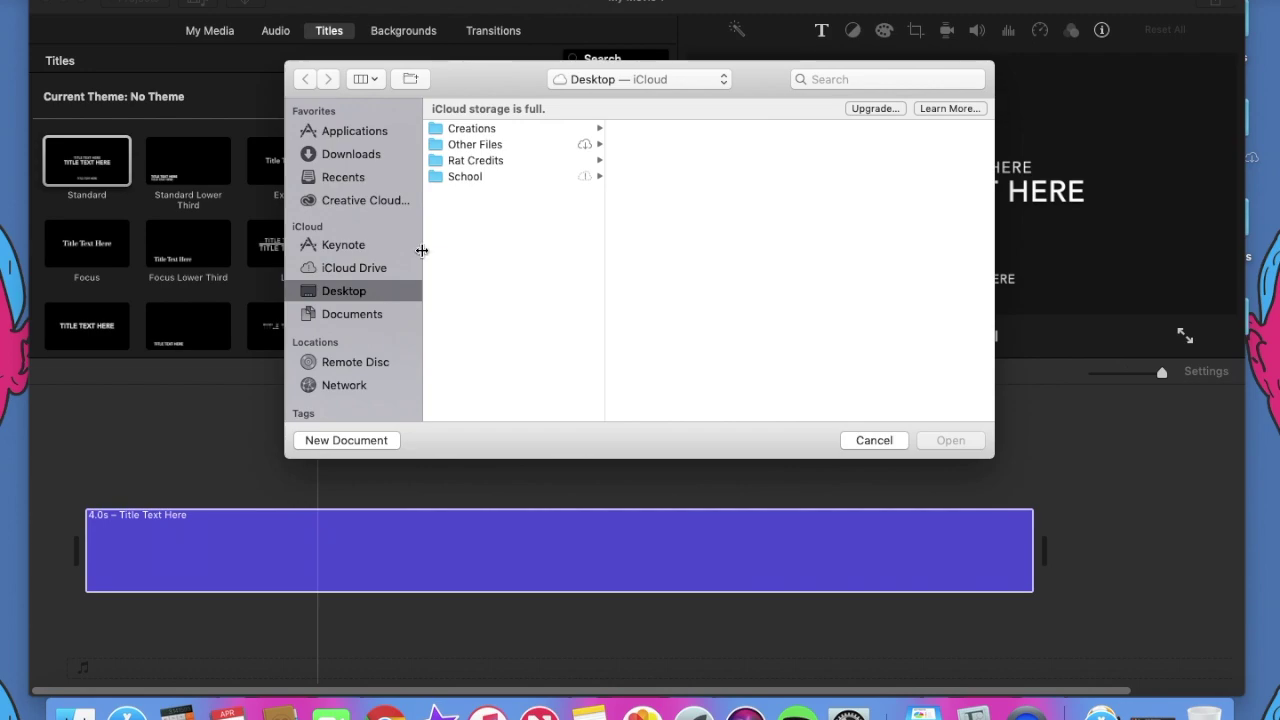
left_click(346, 440)
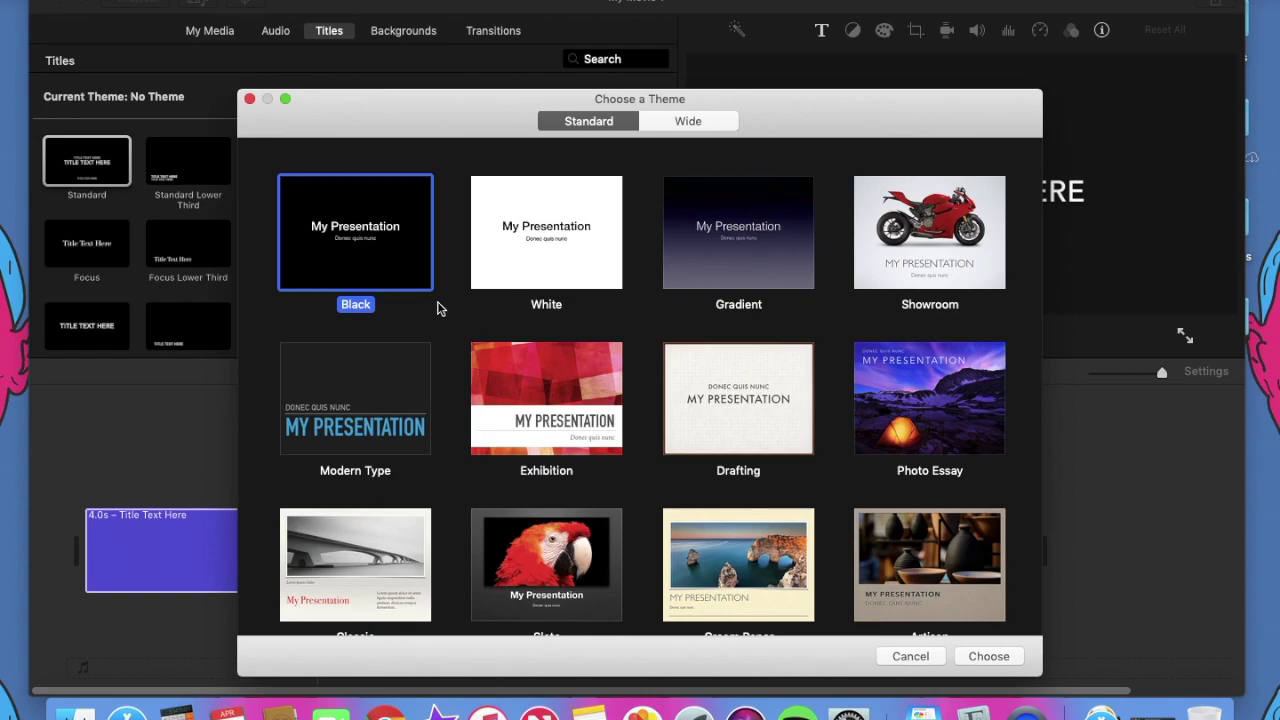
double_click(373, 265)
left_click(573, 330)
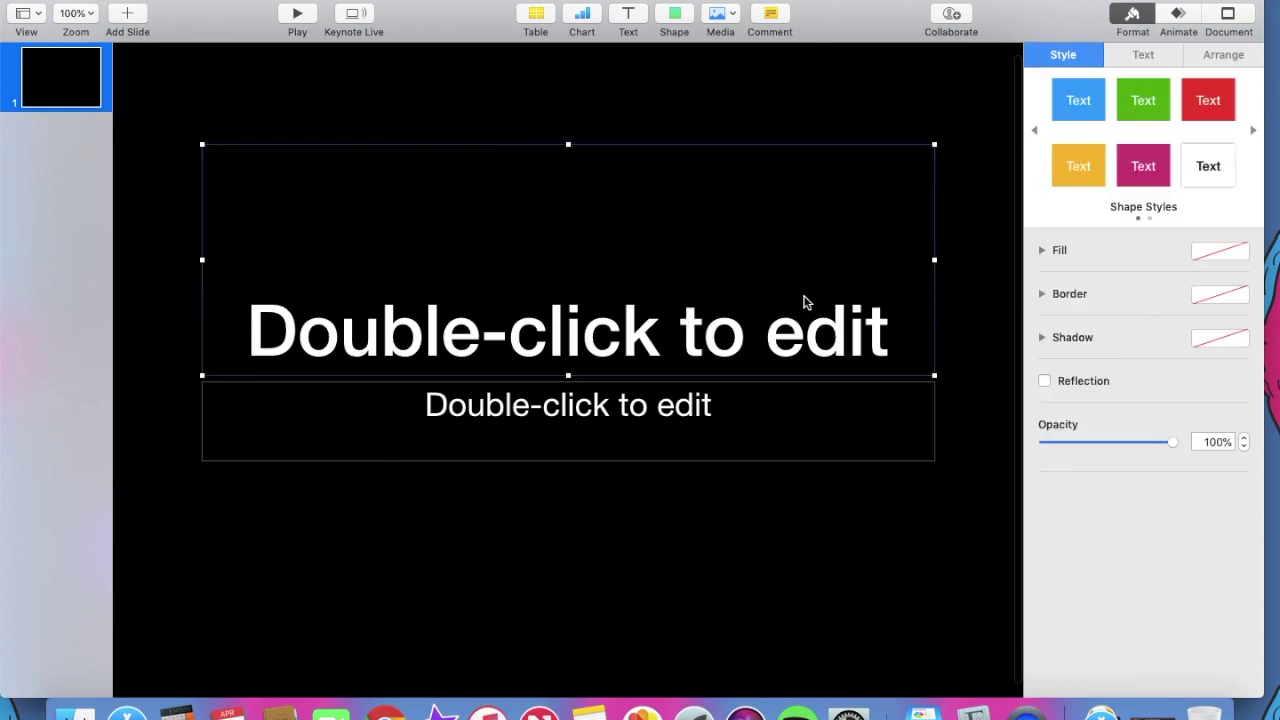
- Enter 'hi' as the Keynote slide title
double_click(848, 302)
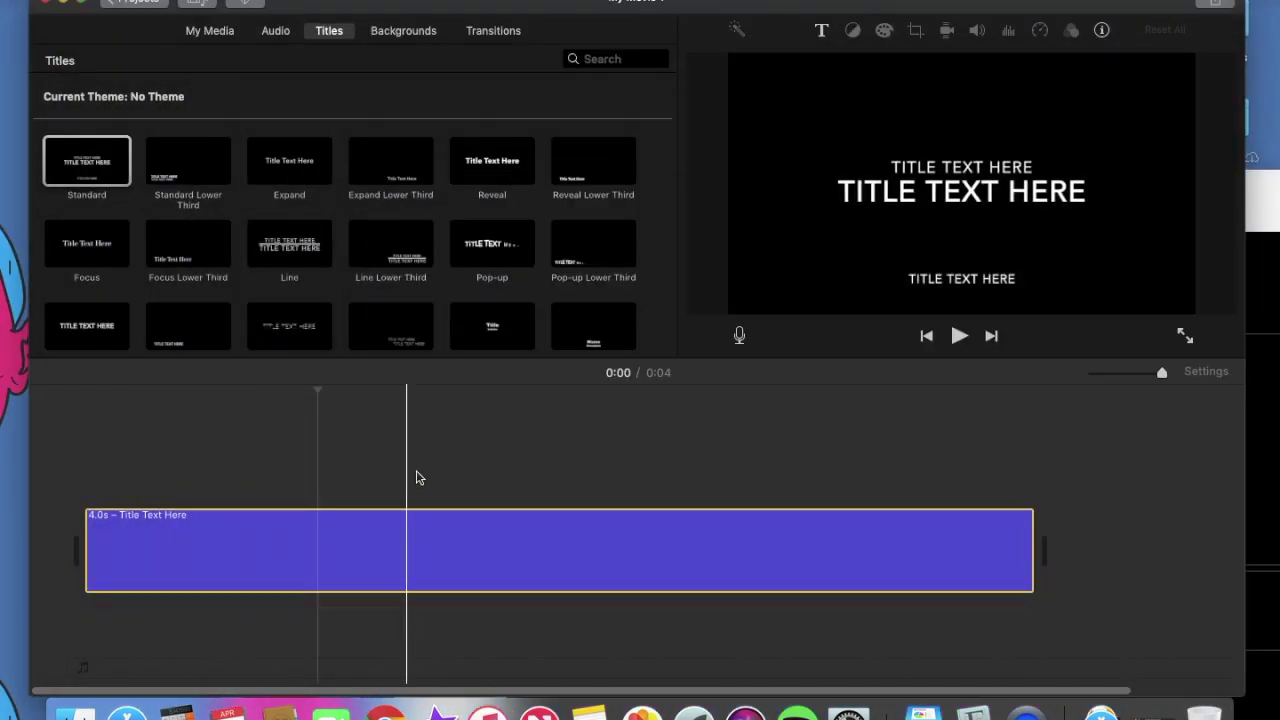
left_click(449, 475)
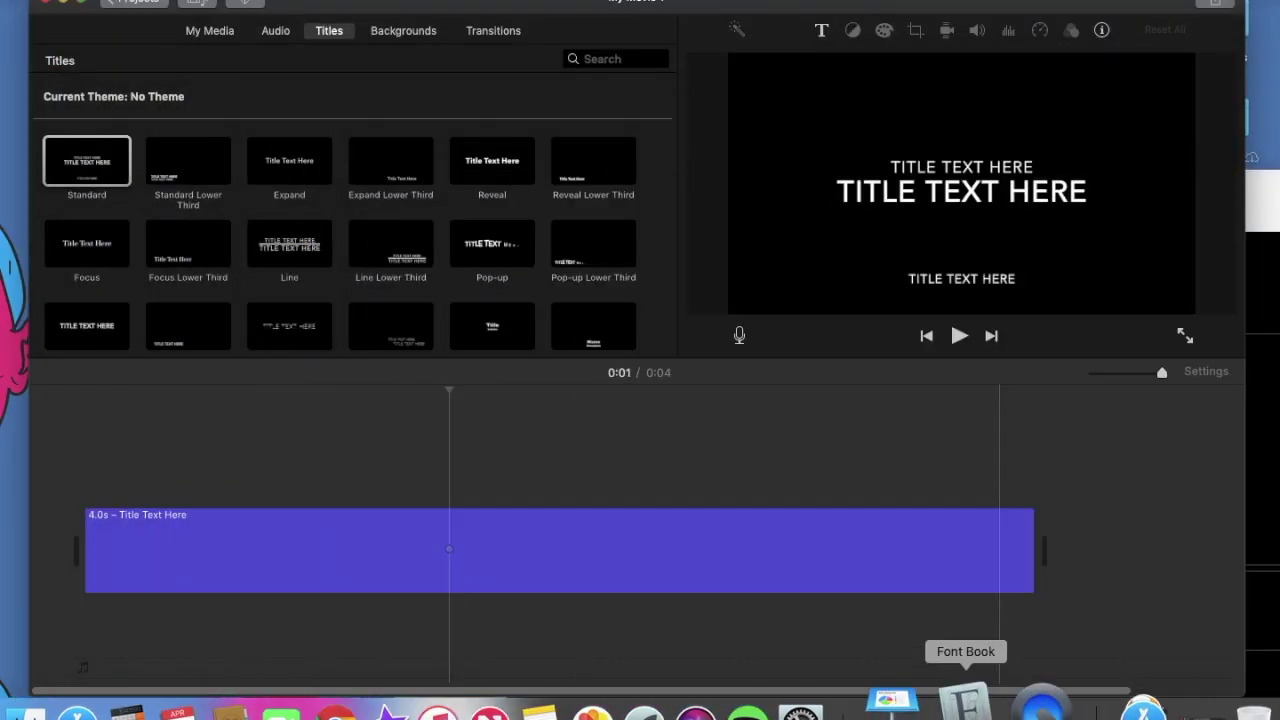
left_click(923, 665)
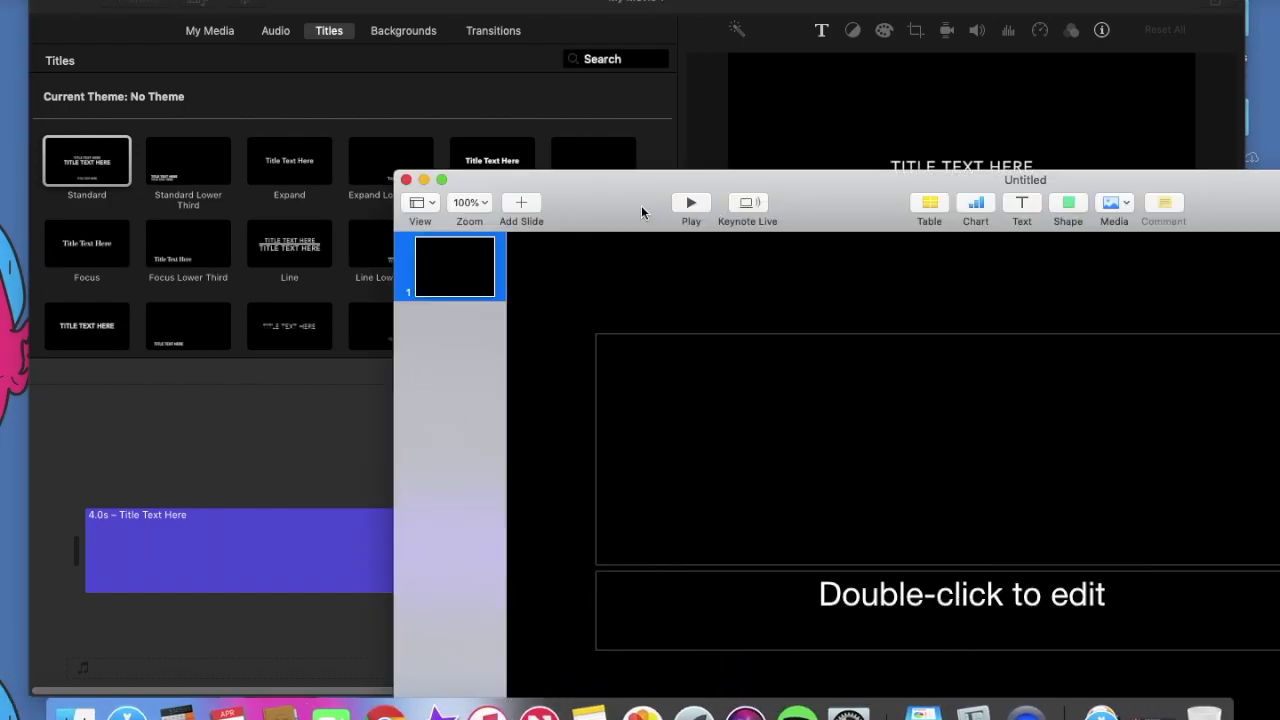
left_click_drag(578, 192, 310, 24)
left_click_drag(390, 42, 268, 33)
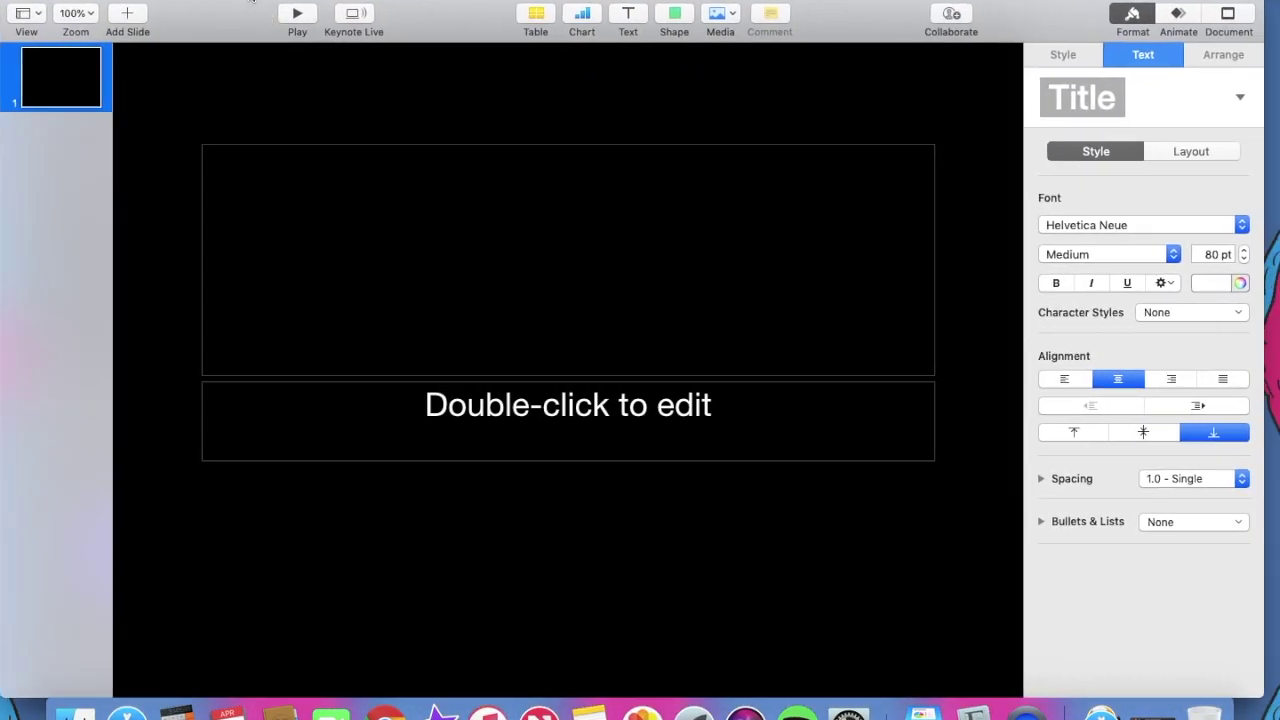
type("hi")
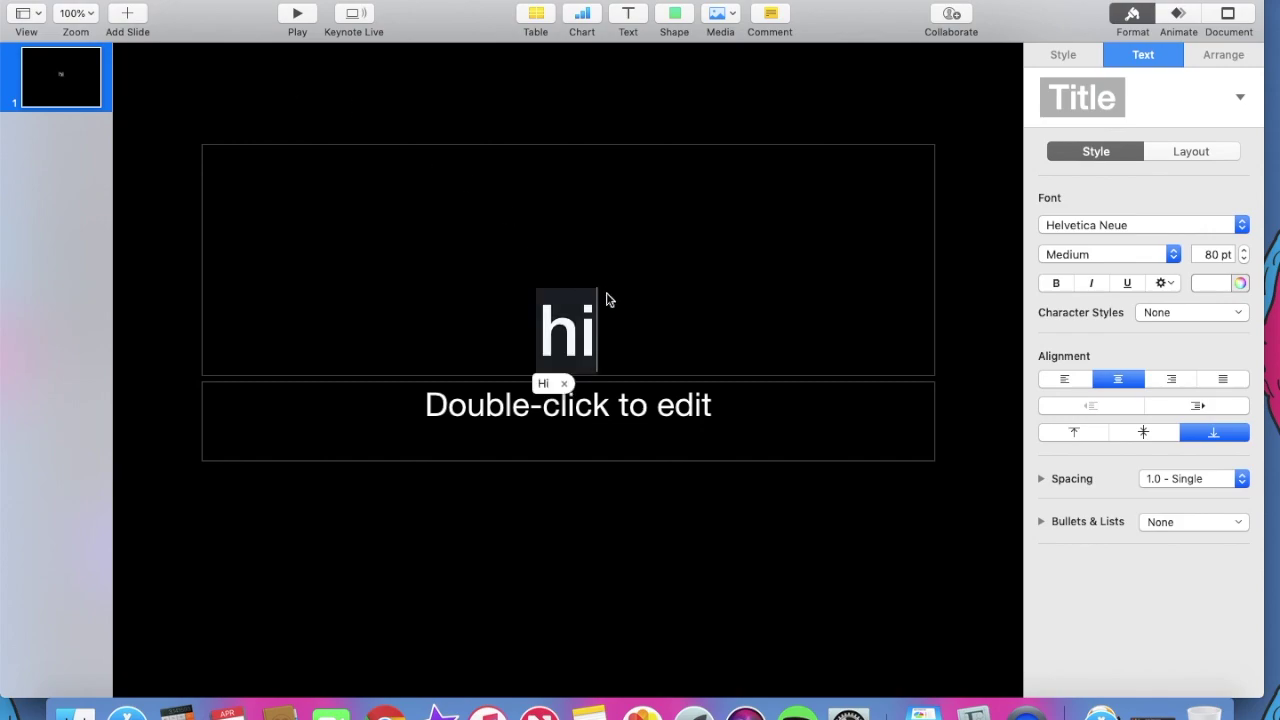
- Clear the subtitle text and delete the subtitle box
left_click(703, 396)
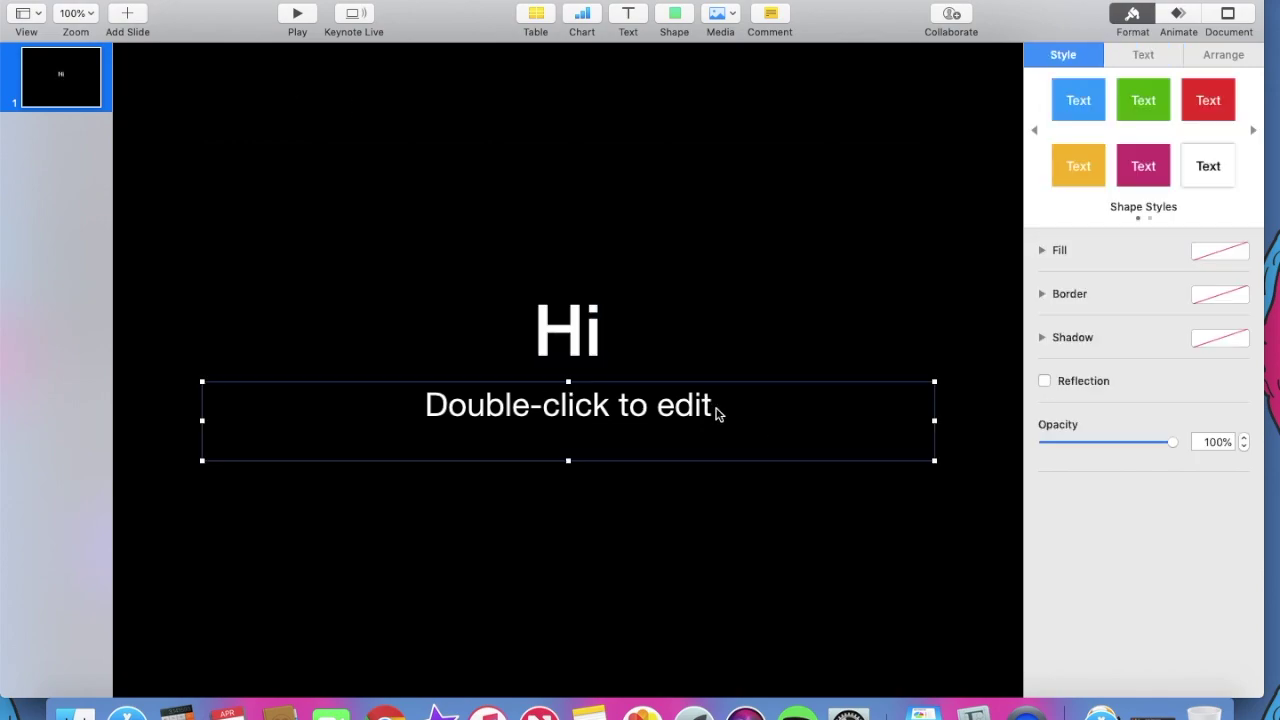
left_click(706, 390)
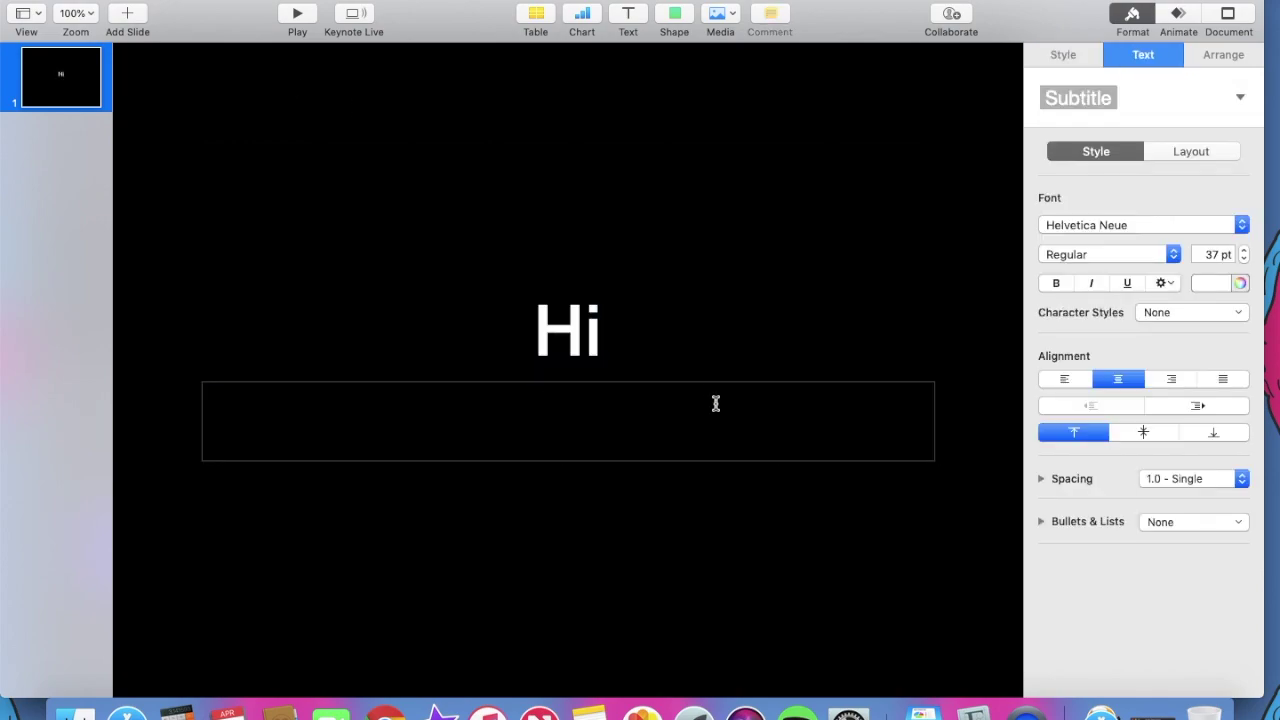
type("dhuow")
key("super+Left")
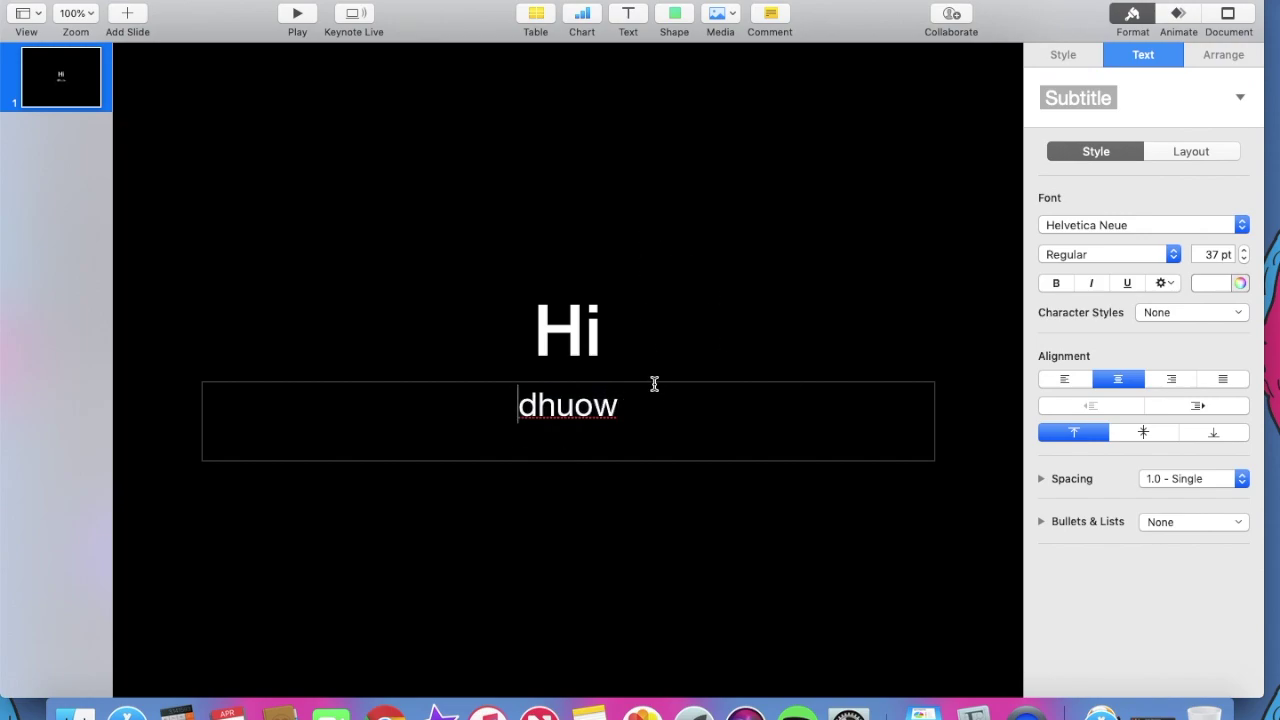
key("super+Right")
key("shift+super+Left")
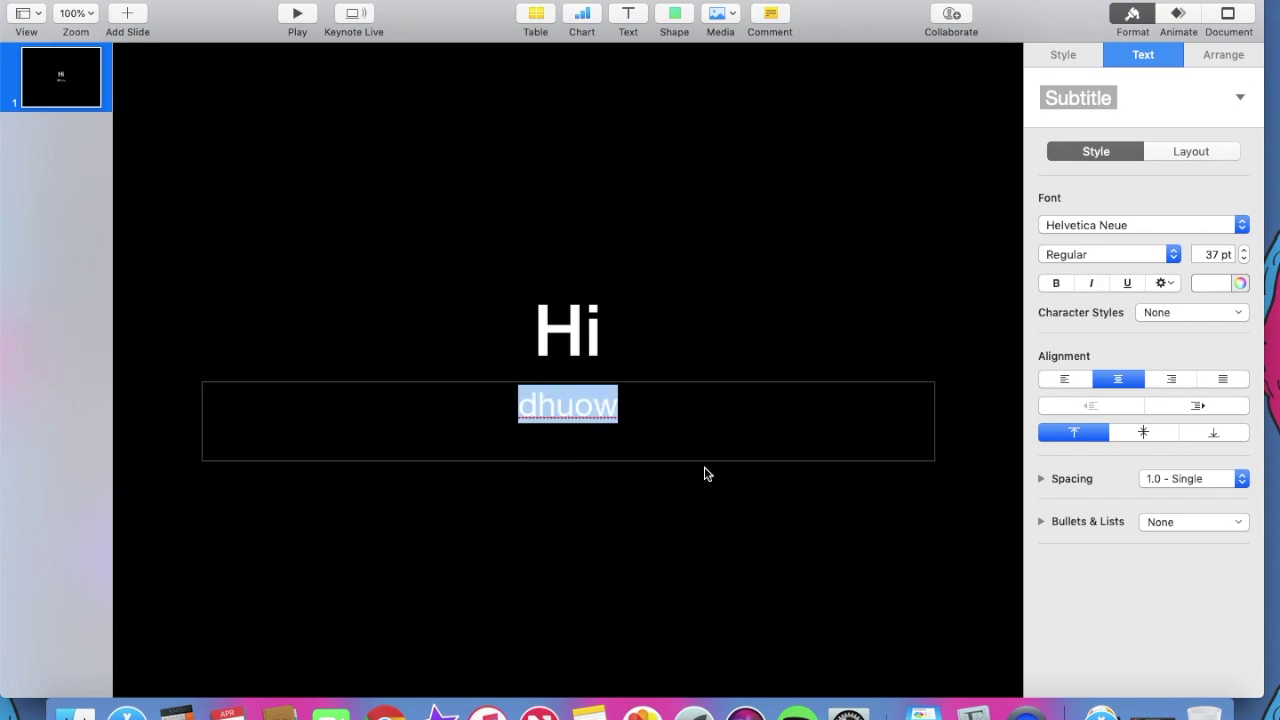
left_click(706, 463)
key("Delete")
- Replace the title box with a new text box reading 'hljk'
left_click(652, 362)
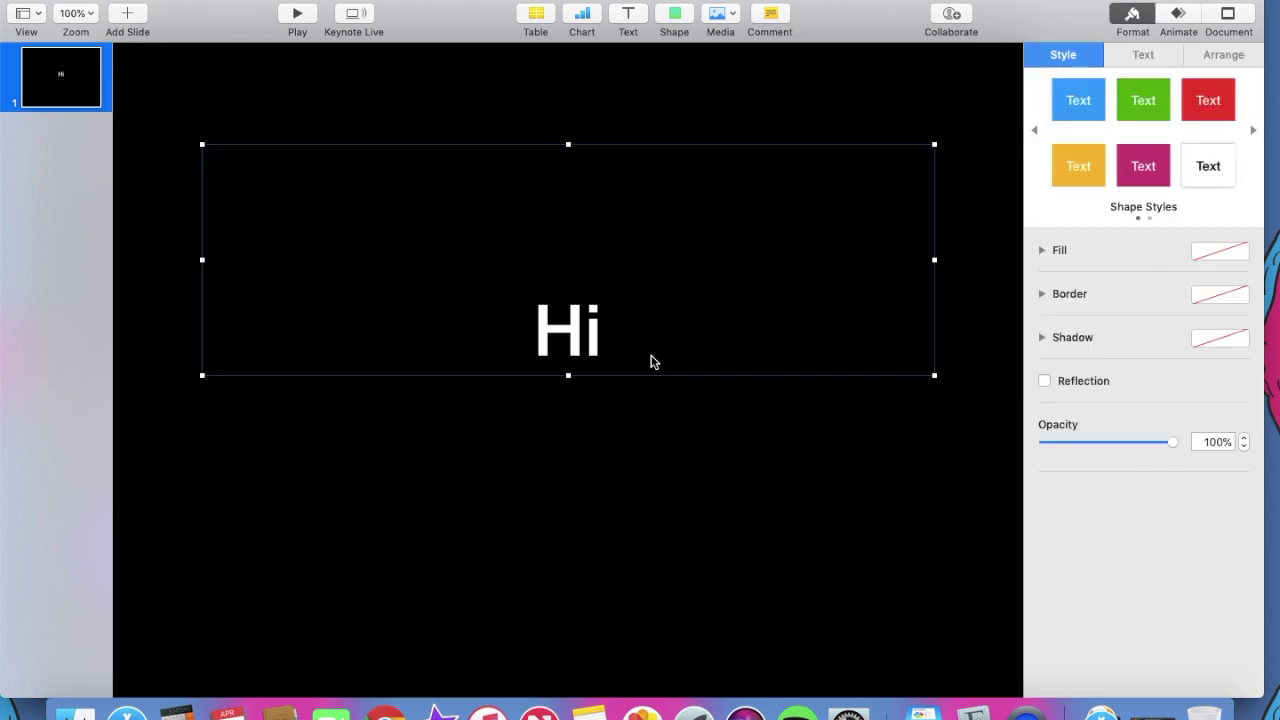
key("Delete")
left_click(627, 13)
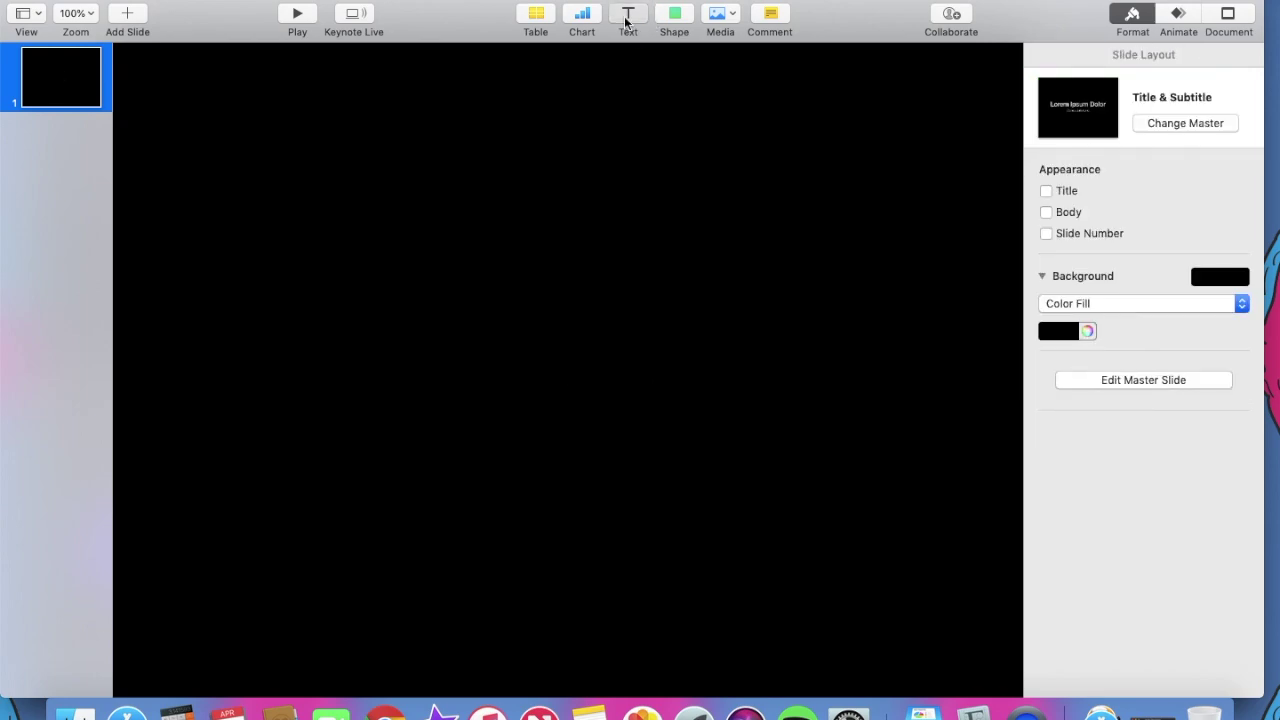
double_click(552, 377)
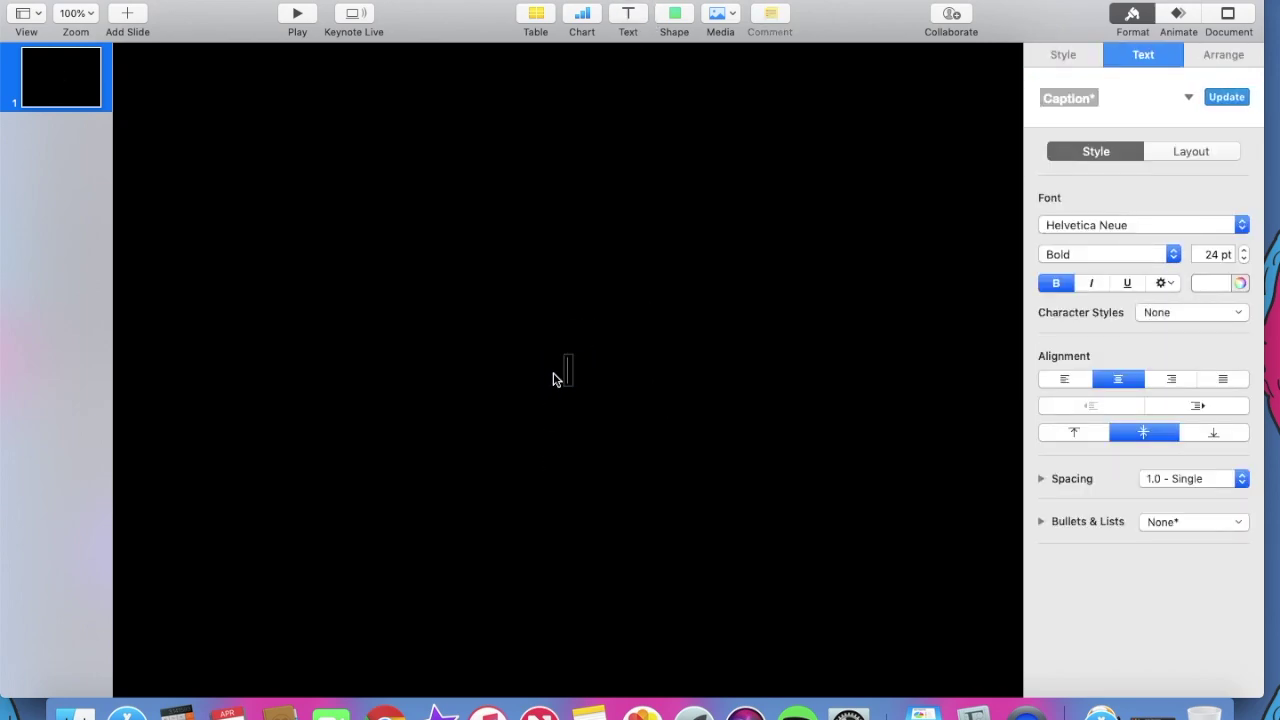
type("hljk")
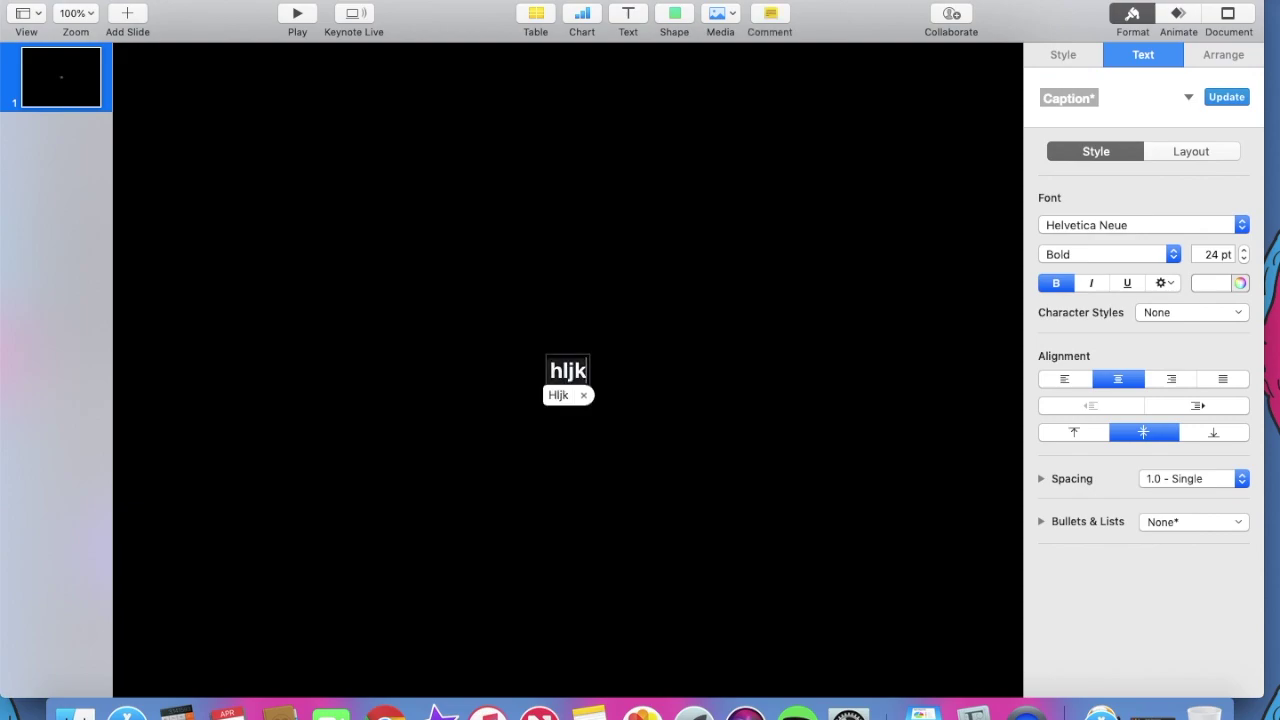
right_click(596, 356)
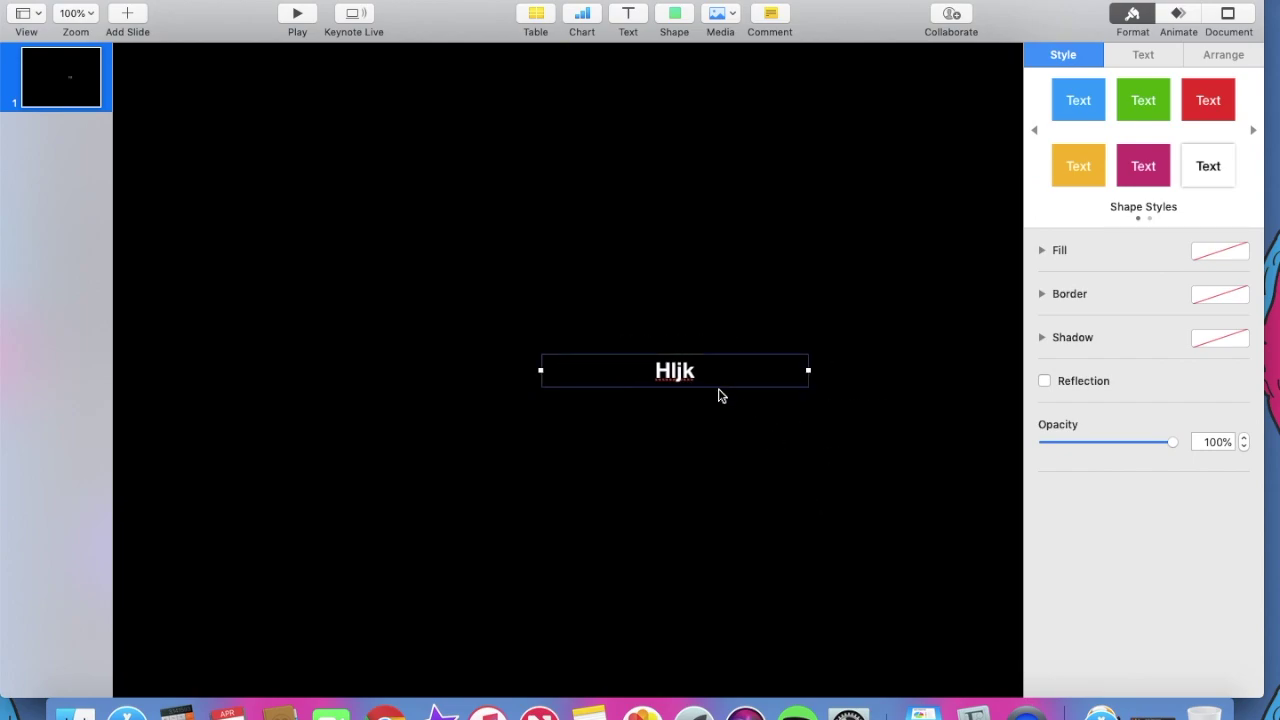
- Move the text box to the upper left and change its text to 'Hi'
left_click_drag(718, 395, 397, 238)
left_click(669, 180)
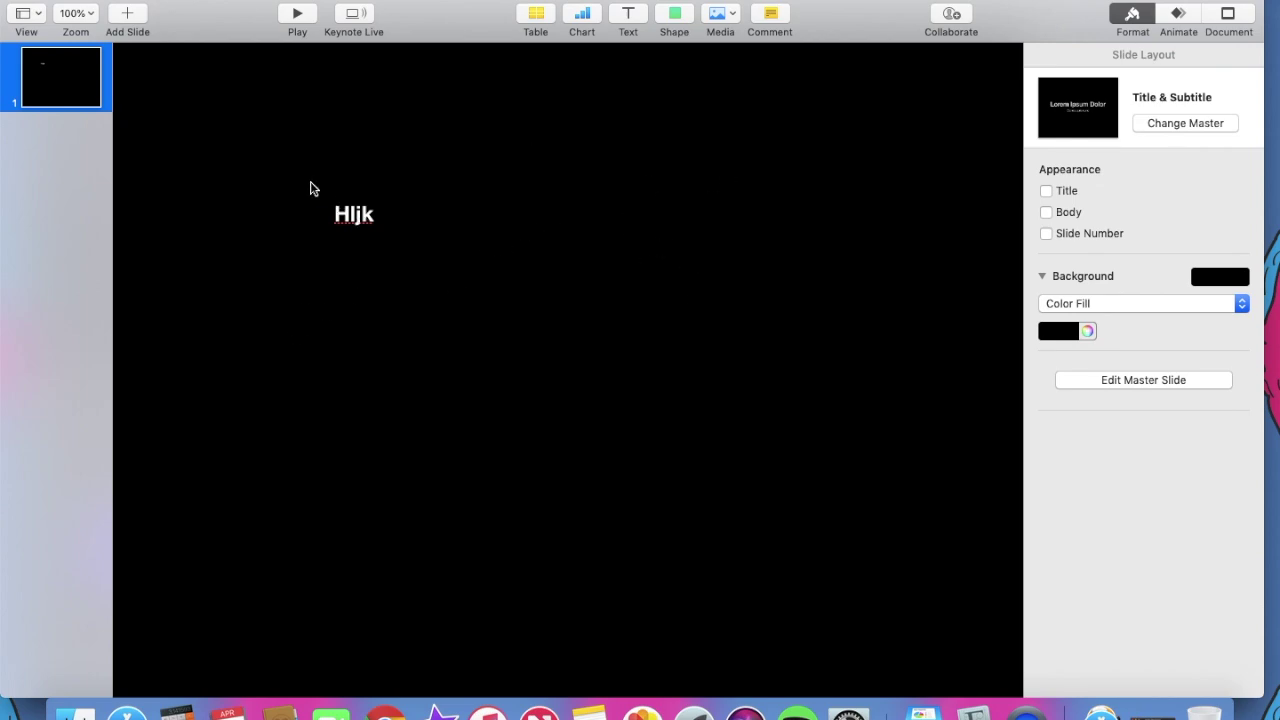
left_click(365, 212)
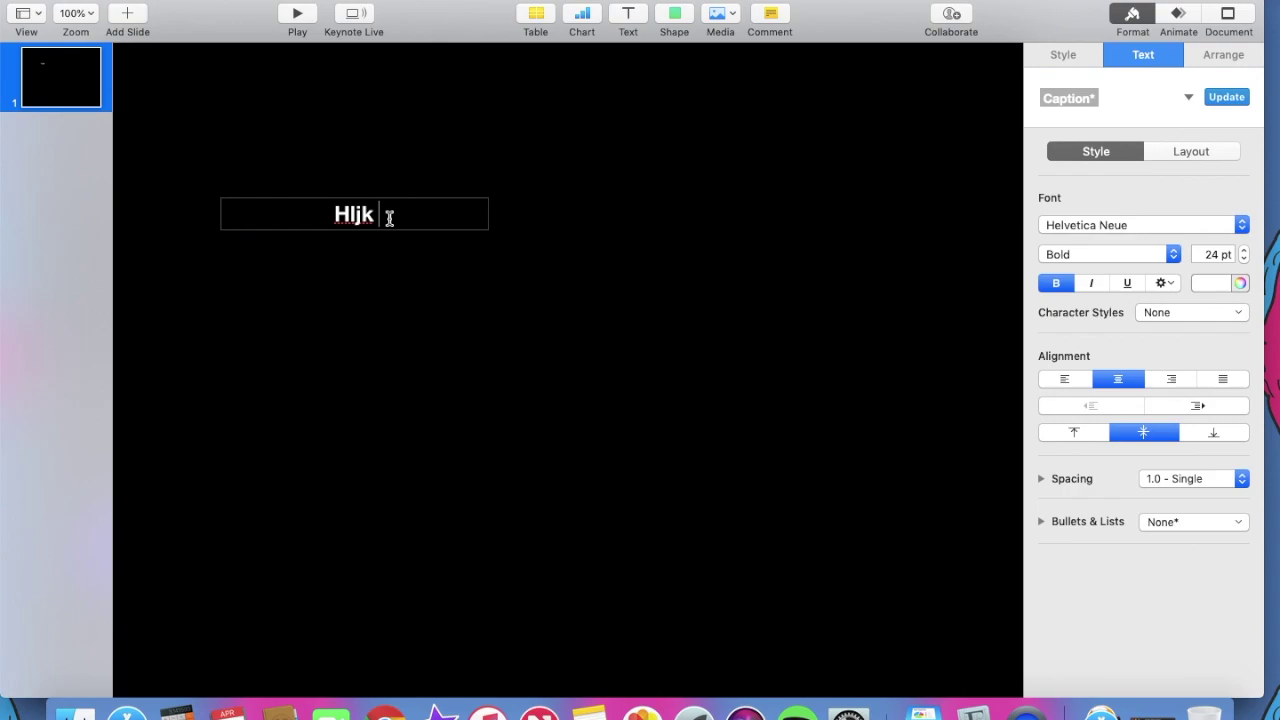
left_click_drag(389, 217, 314, 214)
key("BackSpace")
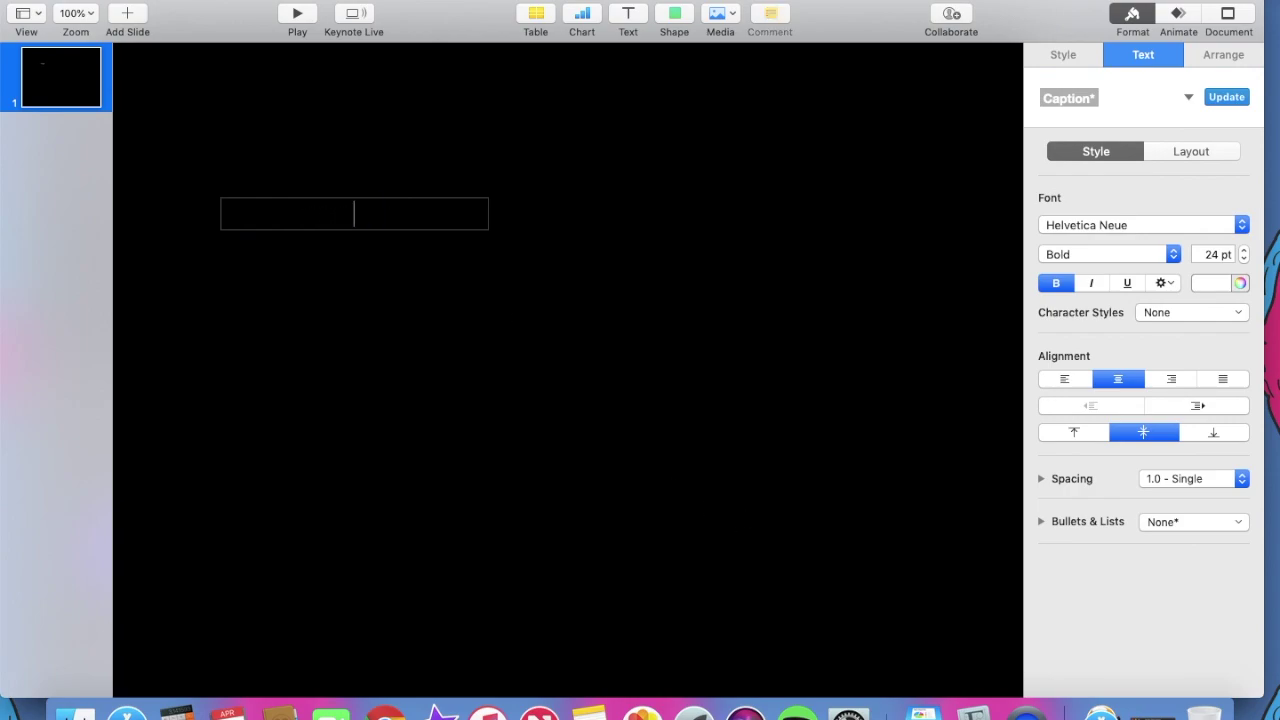
type("Hi")
left_click(642, 473)
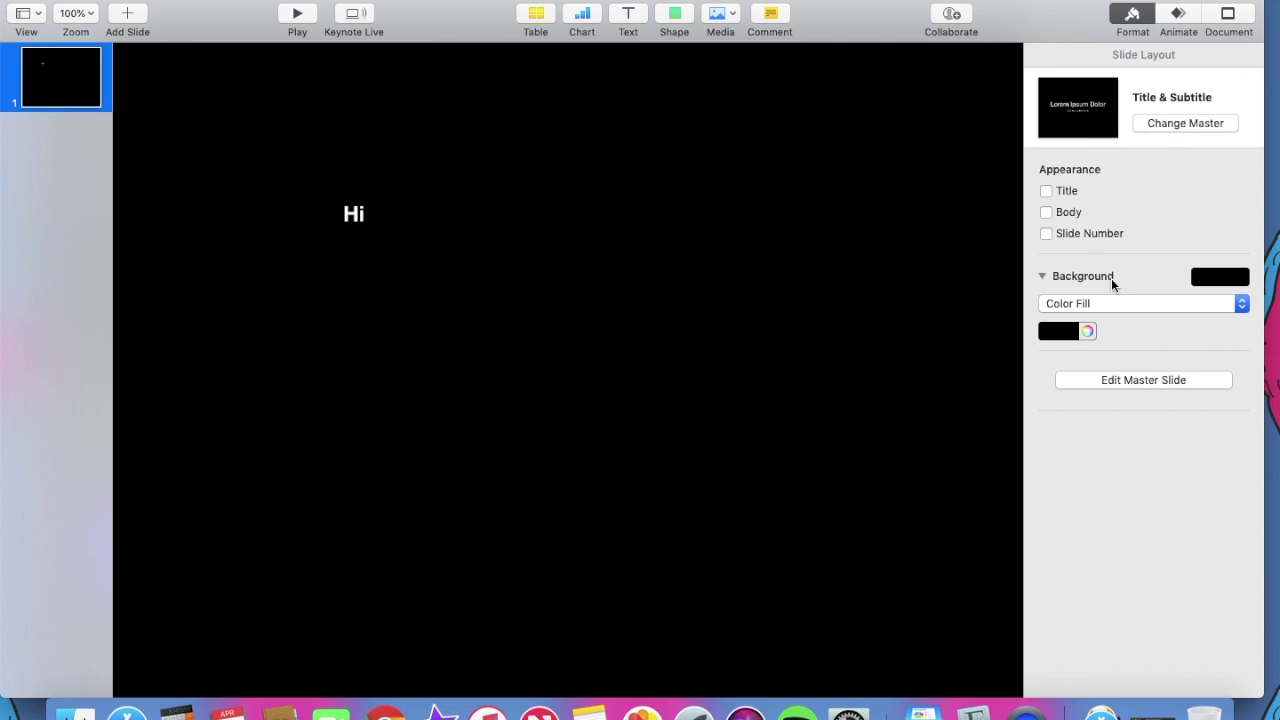
- Fill the slide background with solid Green from the Colors panel
left_click(1046, 275)
left_click(1044, 277)
left_click(1087, 331)
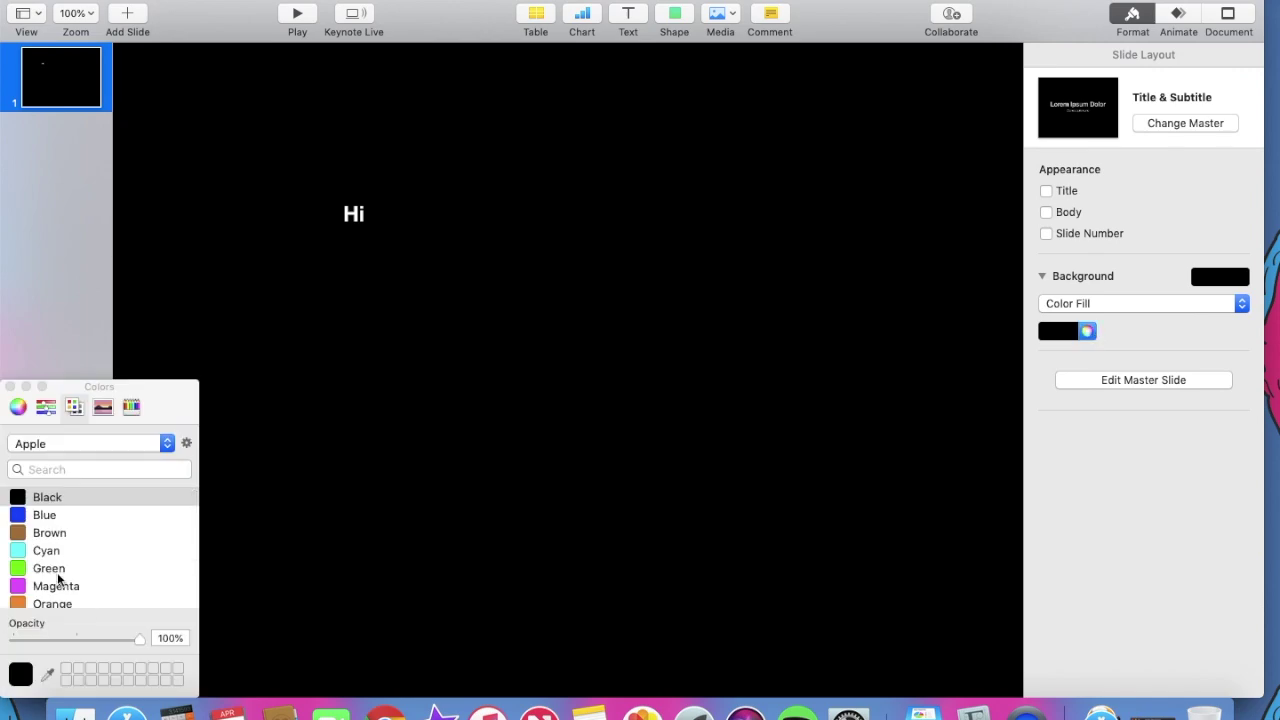
left_click(62, 570)
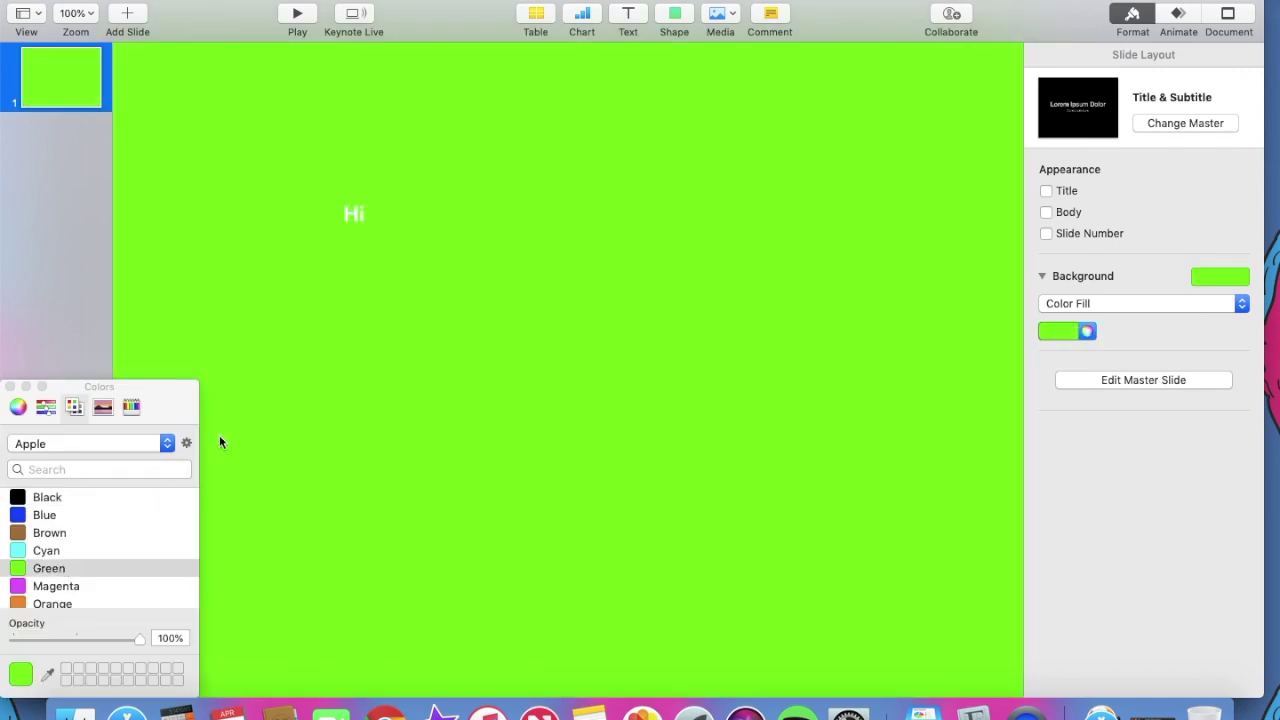
left_click(10, 387)
- Highlight the Hi text in its box, then deselect it
left_click(320, 212)
left_click(417, 214)
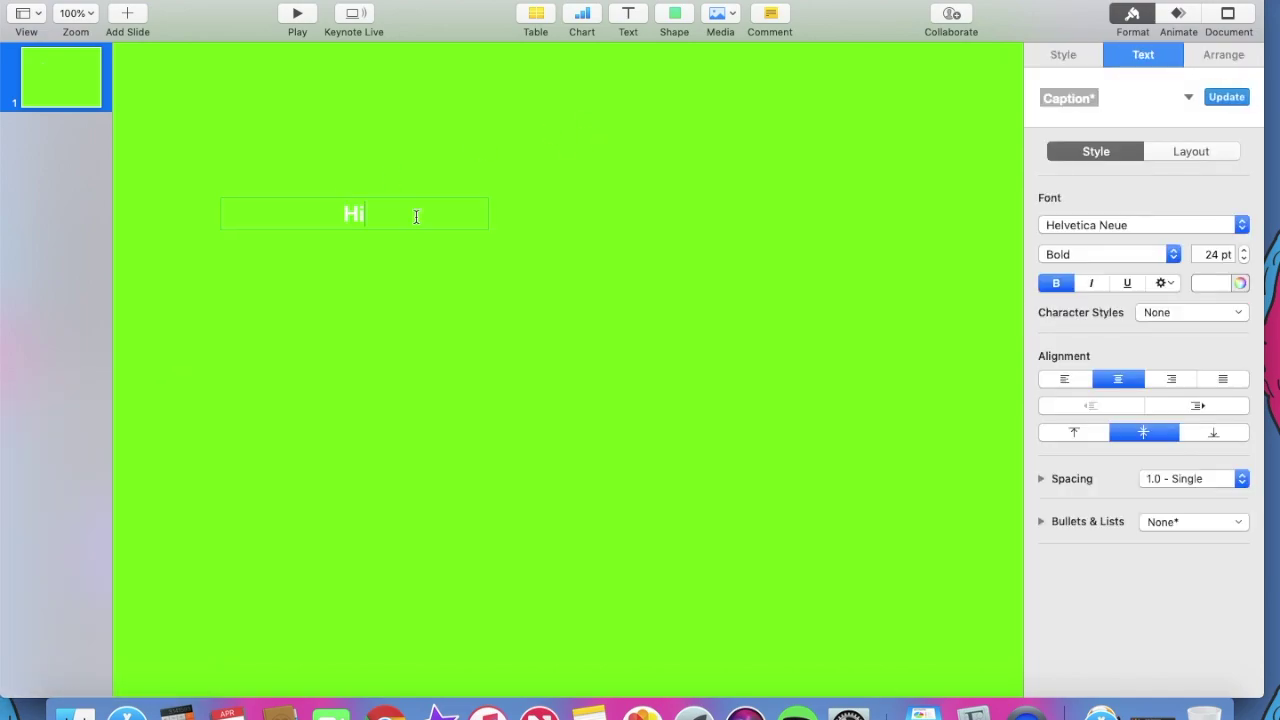
left_click_drag(471, 210, 245, 210)
left_click(245, 210)
double_click(352, 211)
left_click(567, 197)
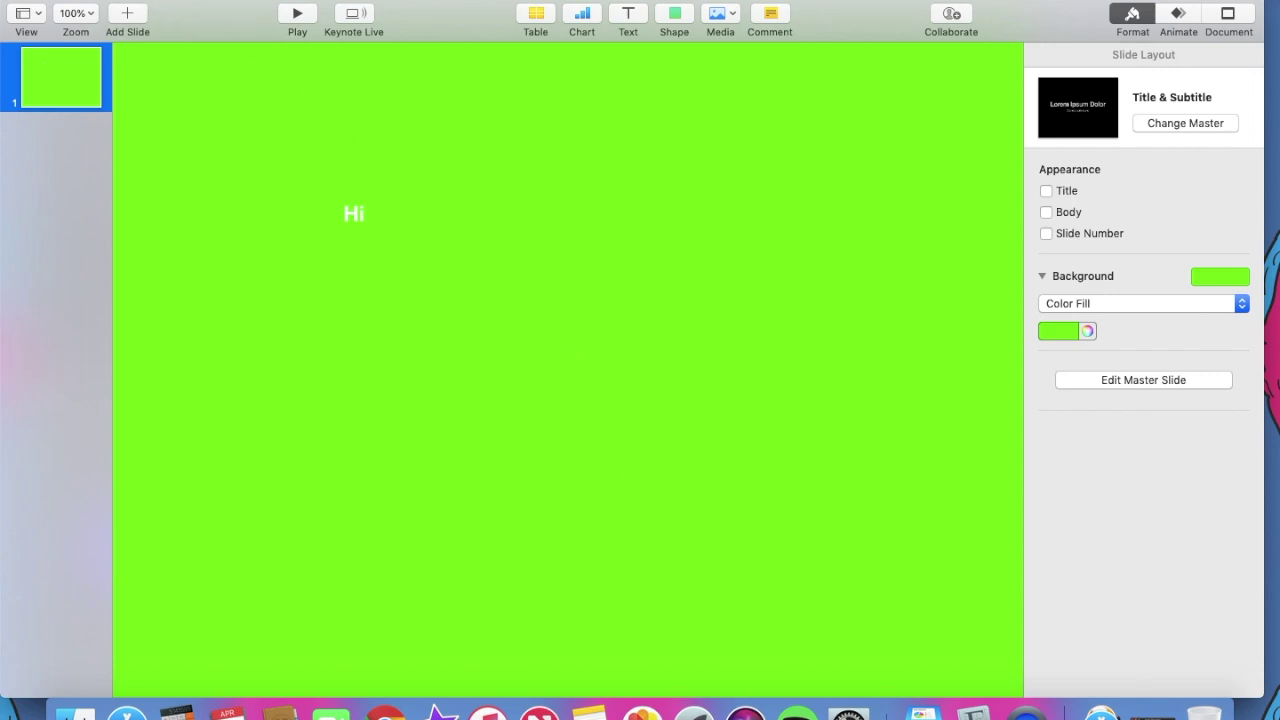
- Export the slide as a high-quality JPEG named 'Hi title slide' to the Desktop
left_click(140, 0)
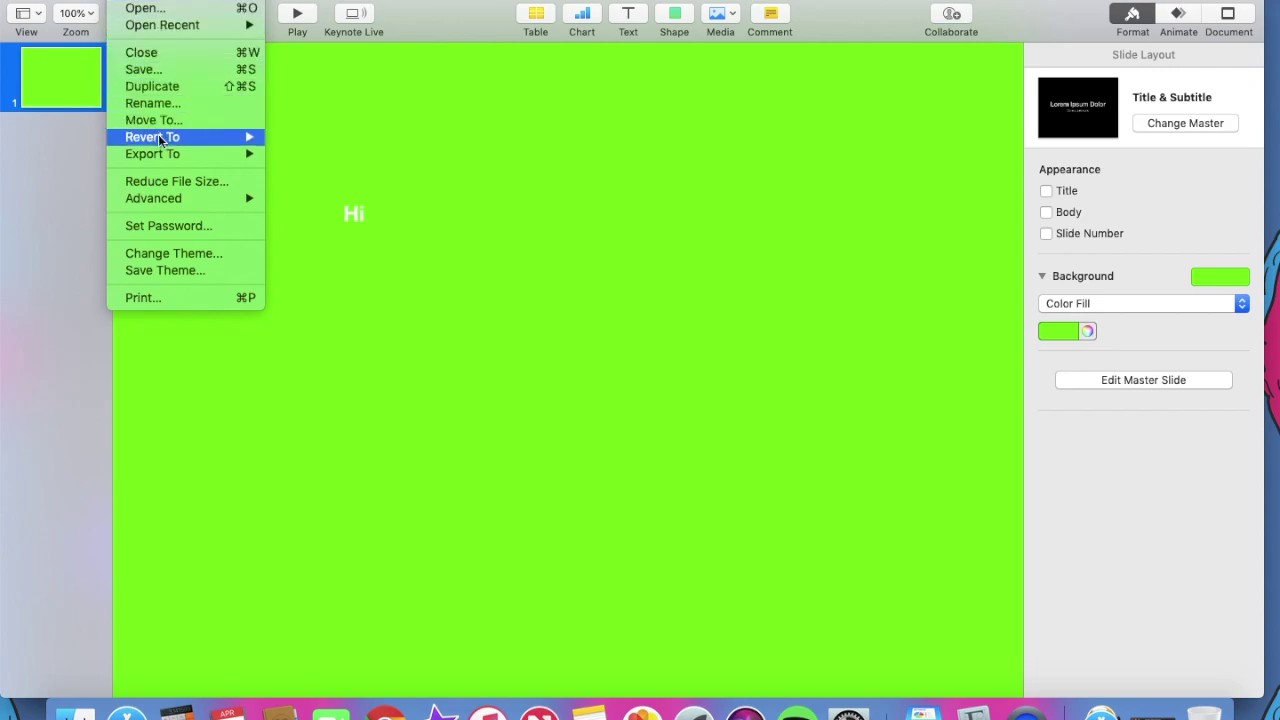
mouse_move(160, 153)
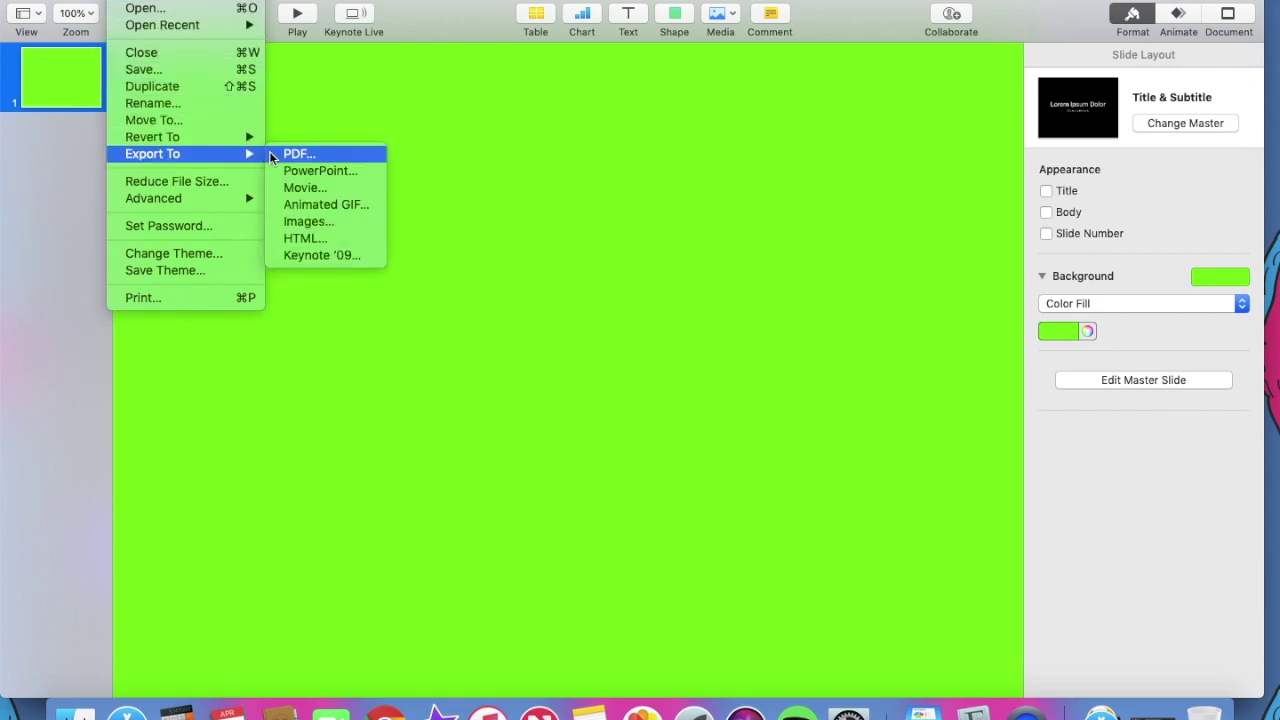
left_click(314, 221)
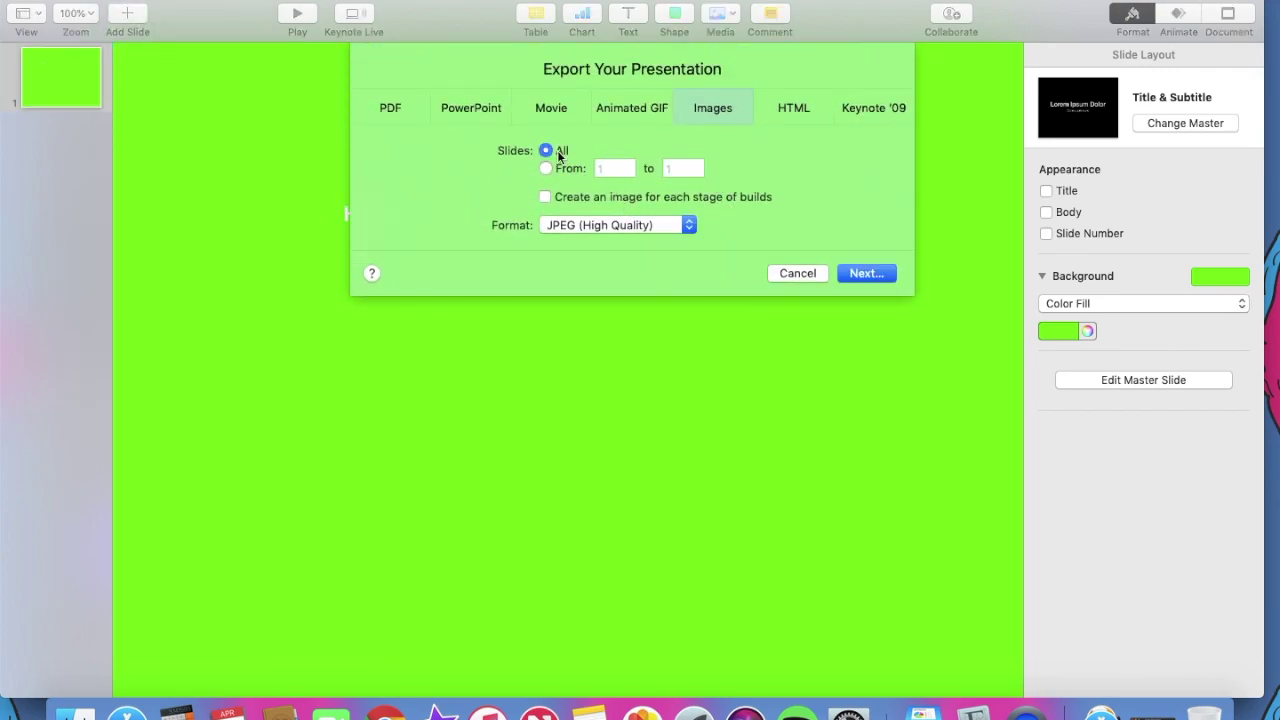
left_click(645, 224)
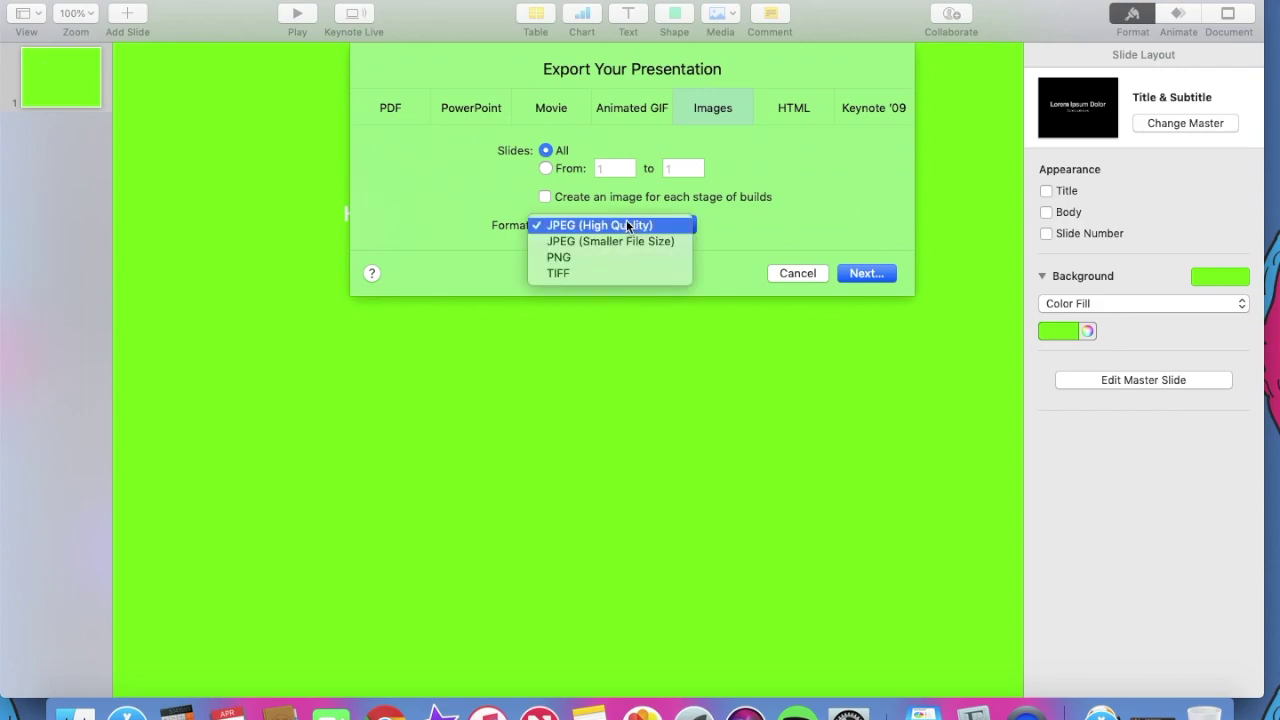
left_click(628, 226)
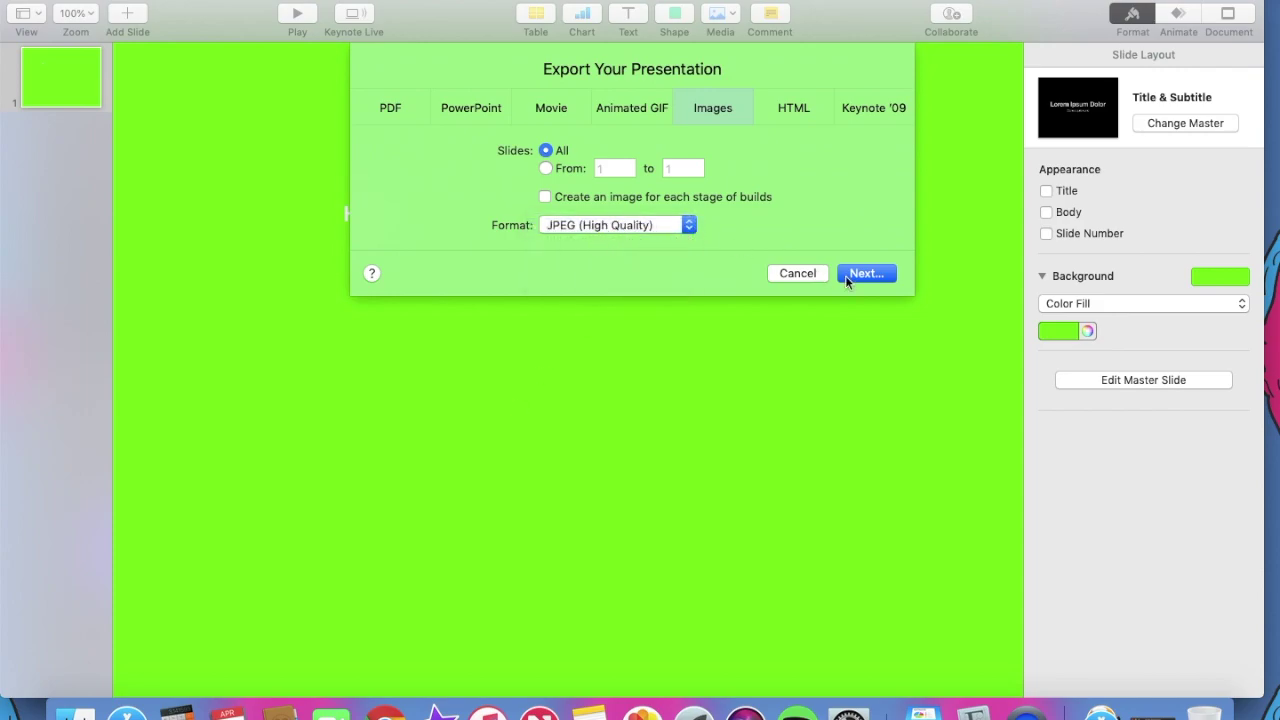
left_click(862, 275)
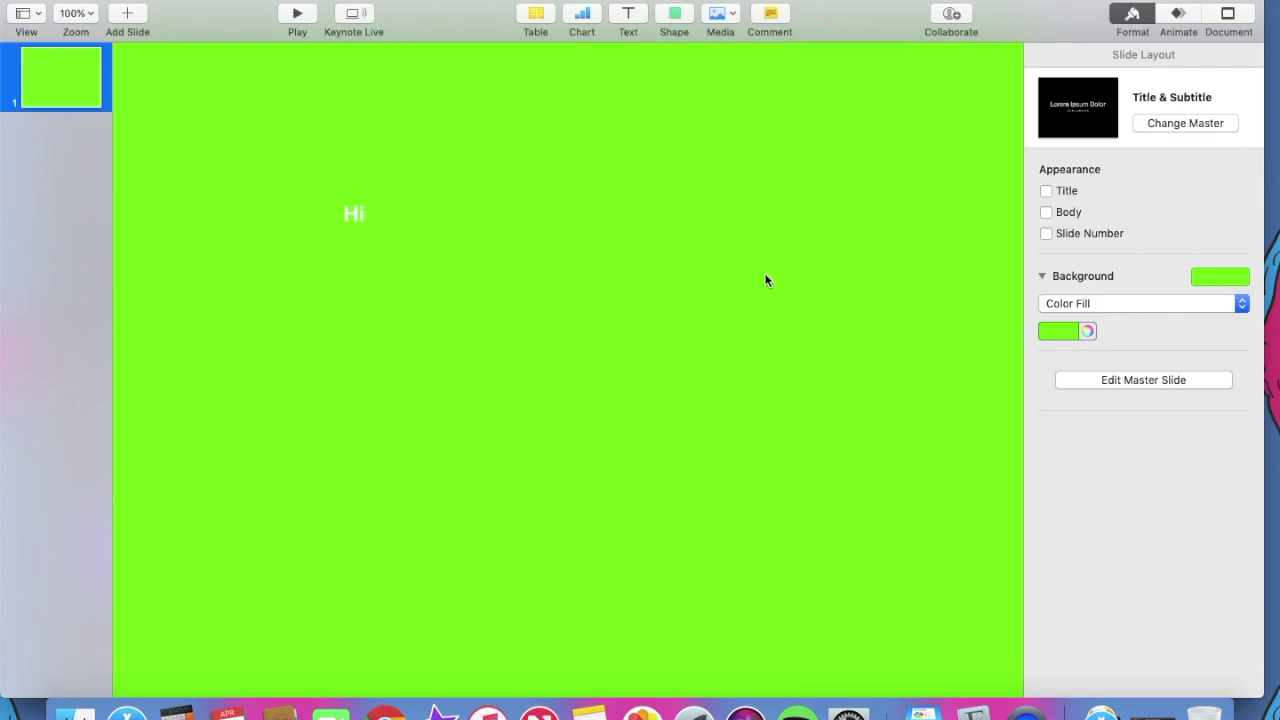
left_click(692, 126)
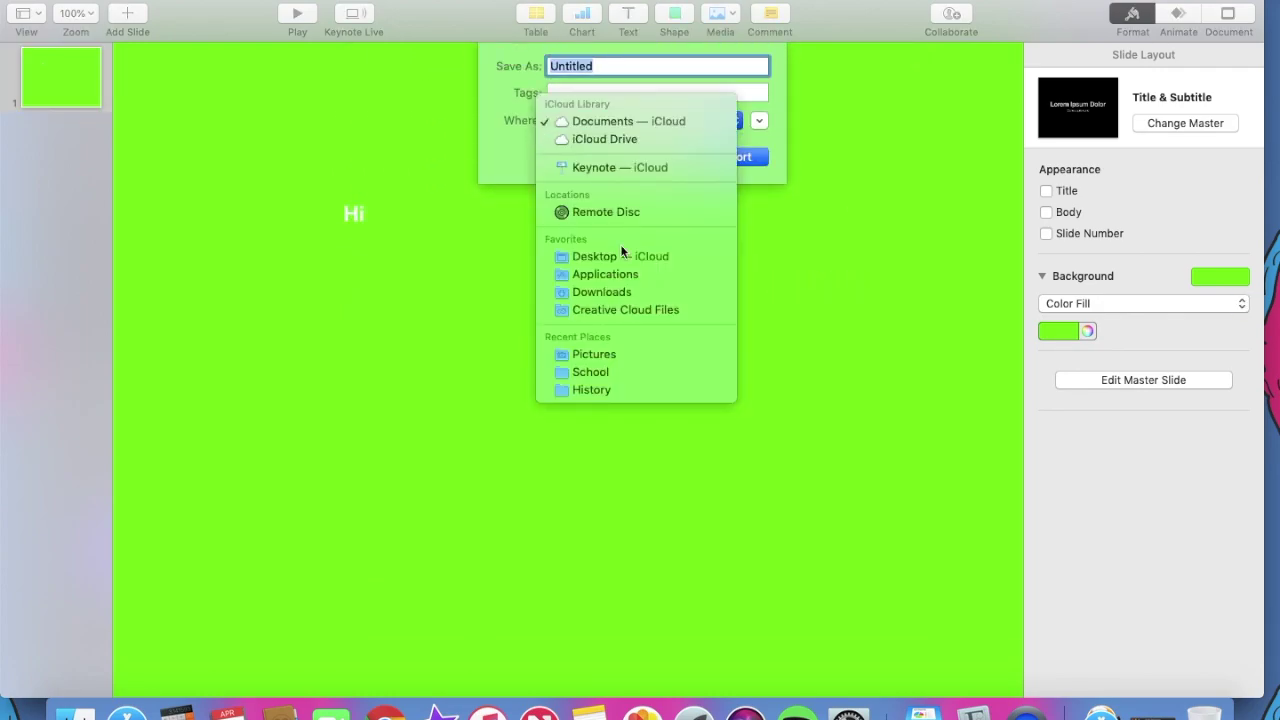
left_click(643, 256)
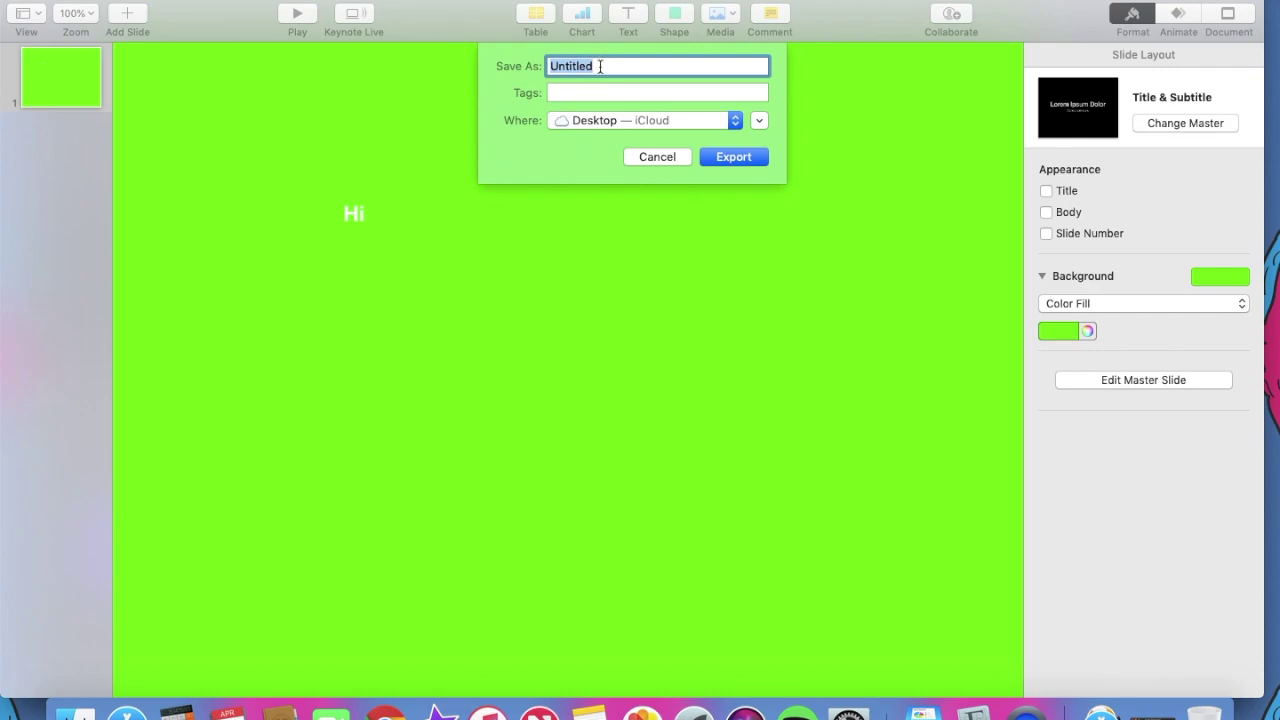
key("BackSpace")
type("Hi")
type("ide")
left_click(756, 160)
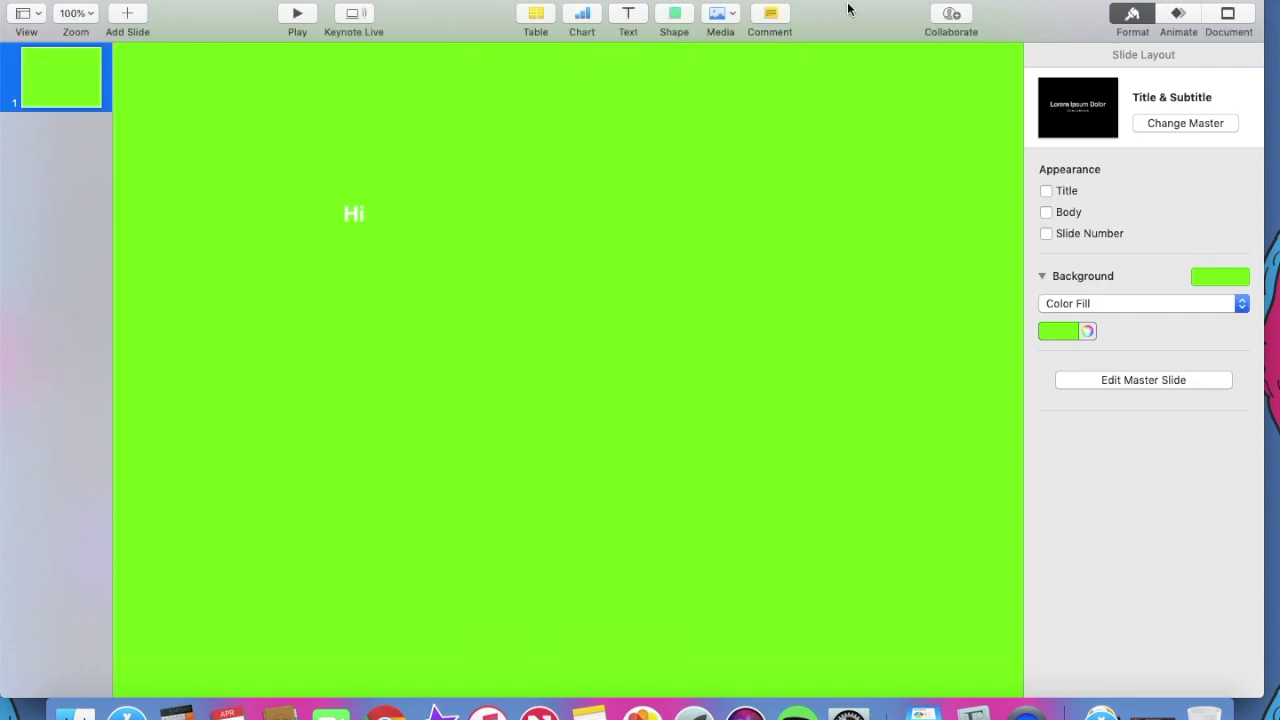
- Close the presentation without saving and minimise iMovie to reveal the desktop
left_click_drag(849, 9, 912, 9)
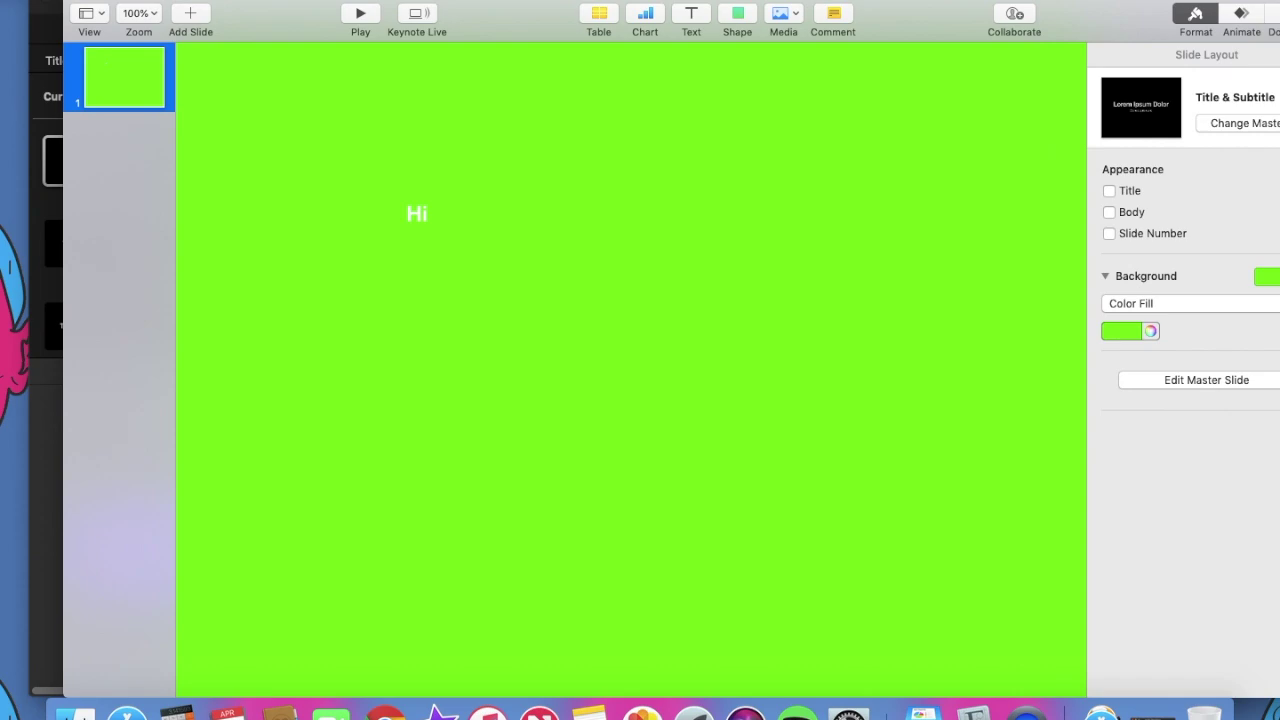
left_click(80, 2)
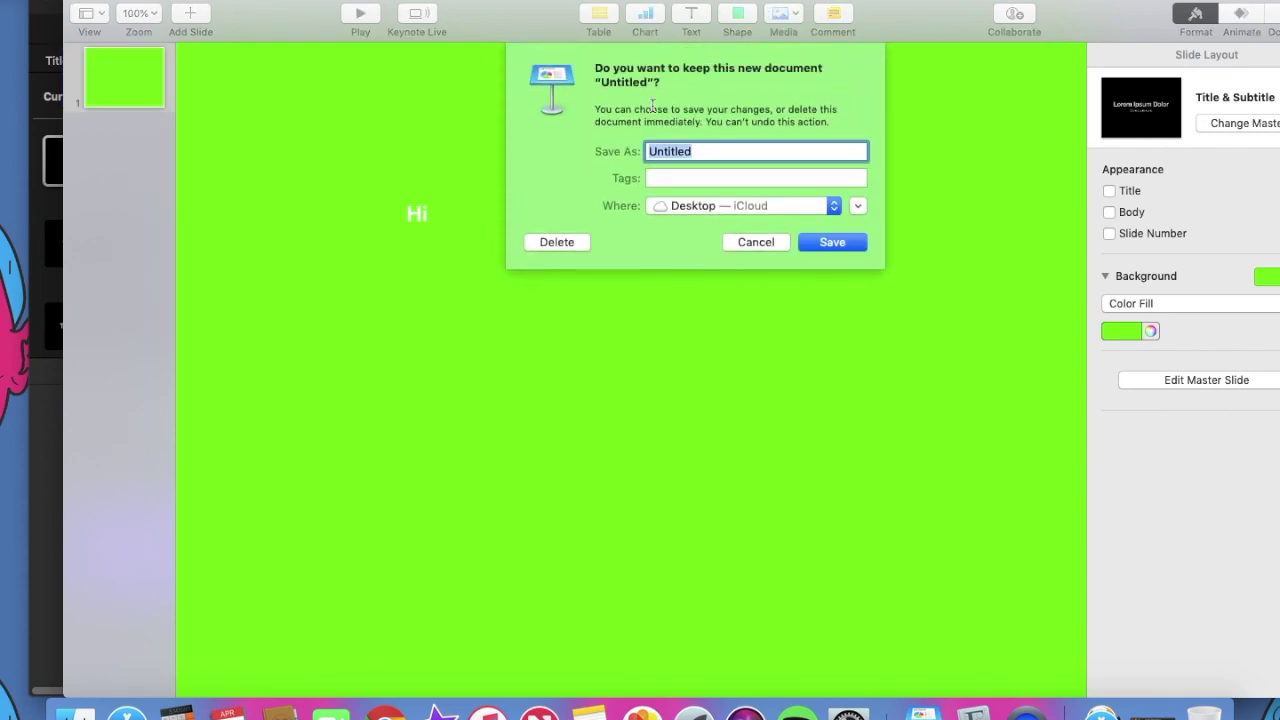
left_click(548, 243)
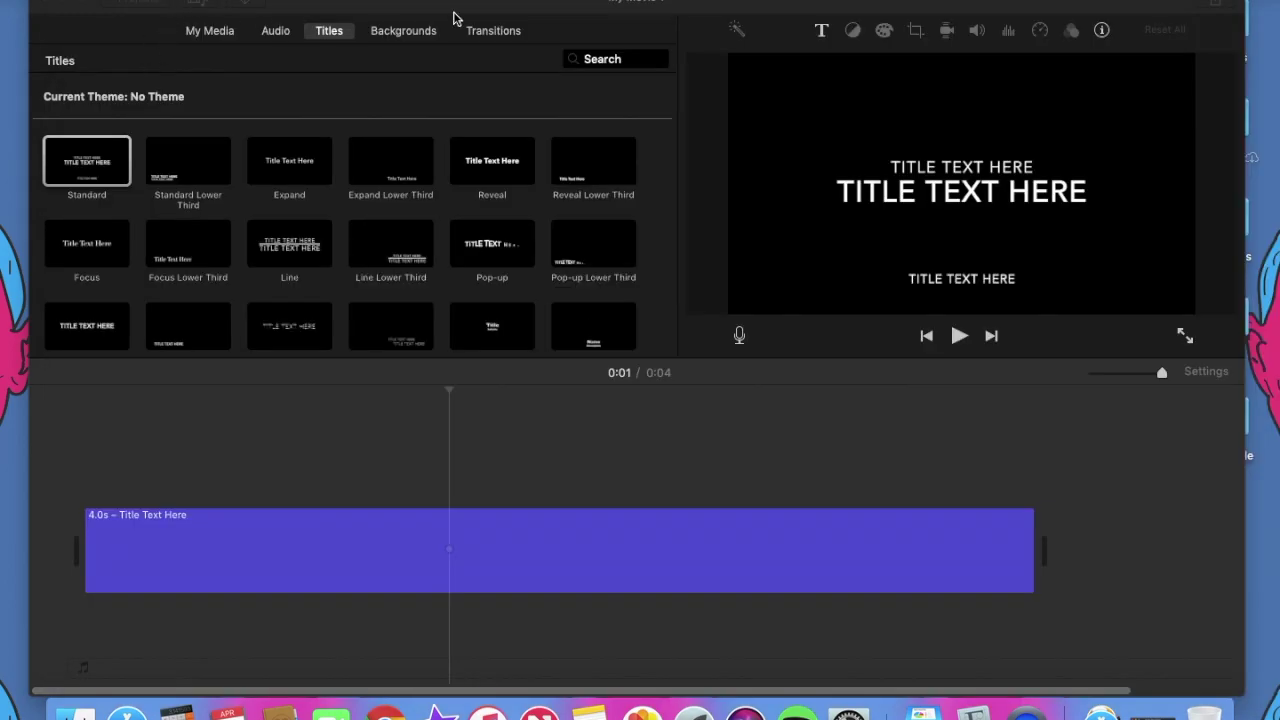
left_click(63, 3)
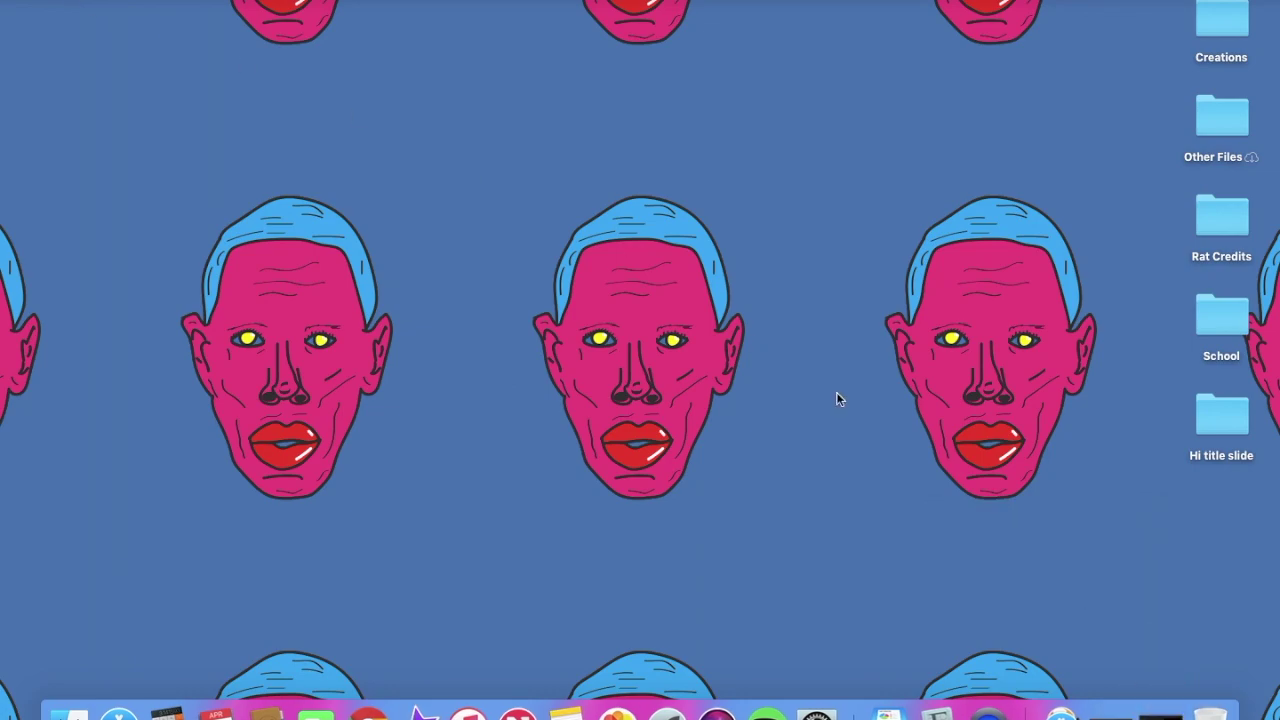
- Open the 'Hi title slide' folder to check the green JPEG, then return to iMovie
left_click_drag(1222, 413, 945, 271)
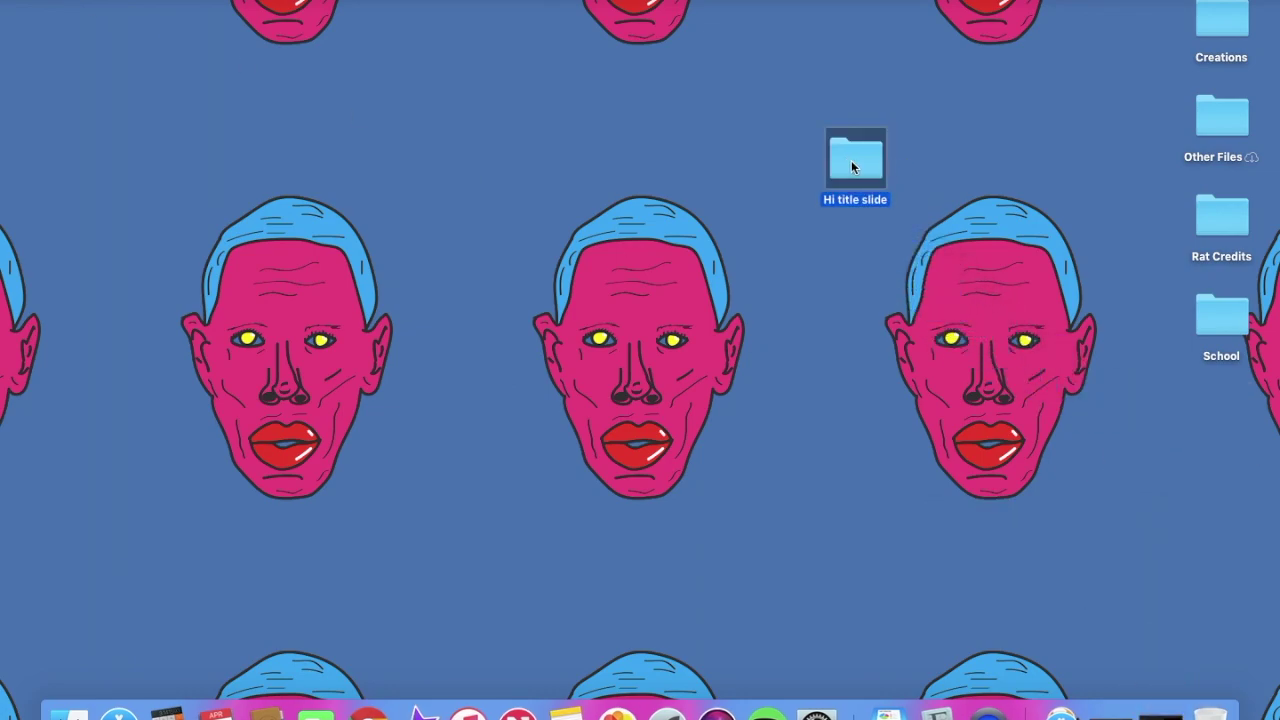
double_click(851, 160)
left_click(655, 142)
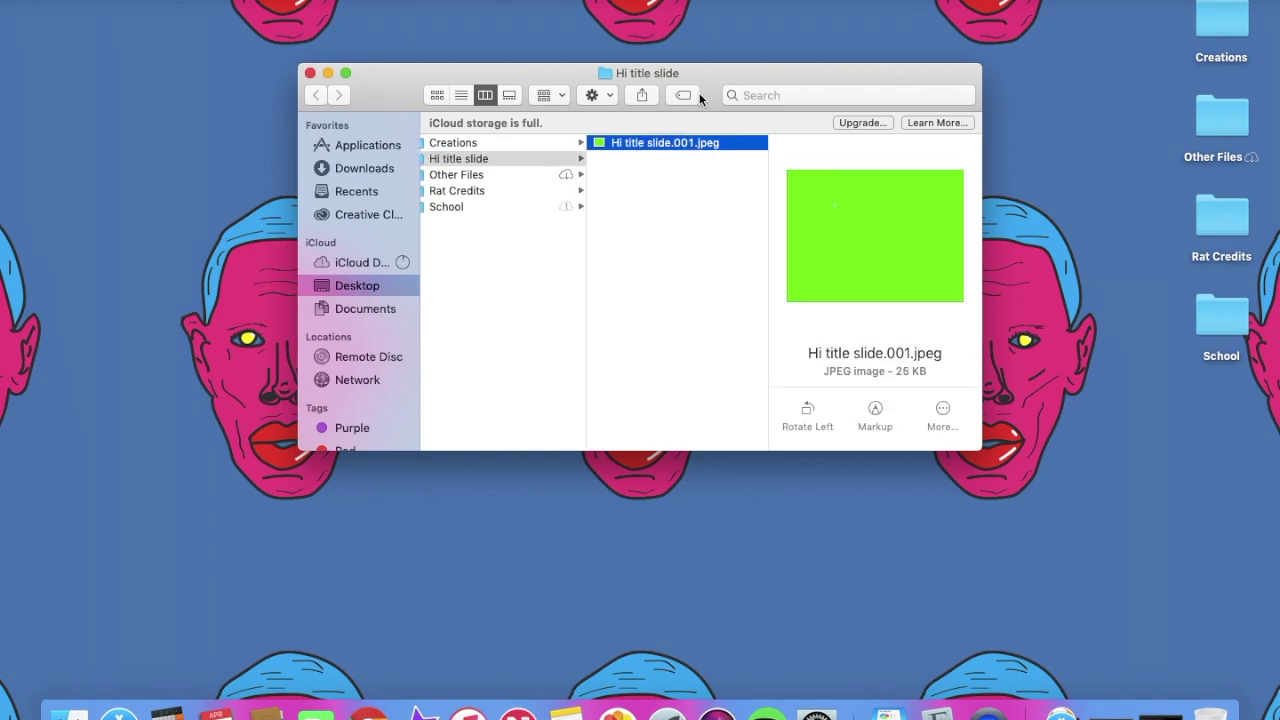
left_click_drag(710, 72, 910, 29)
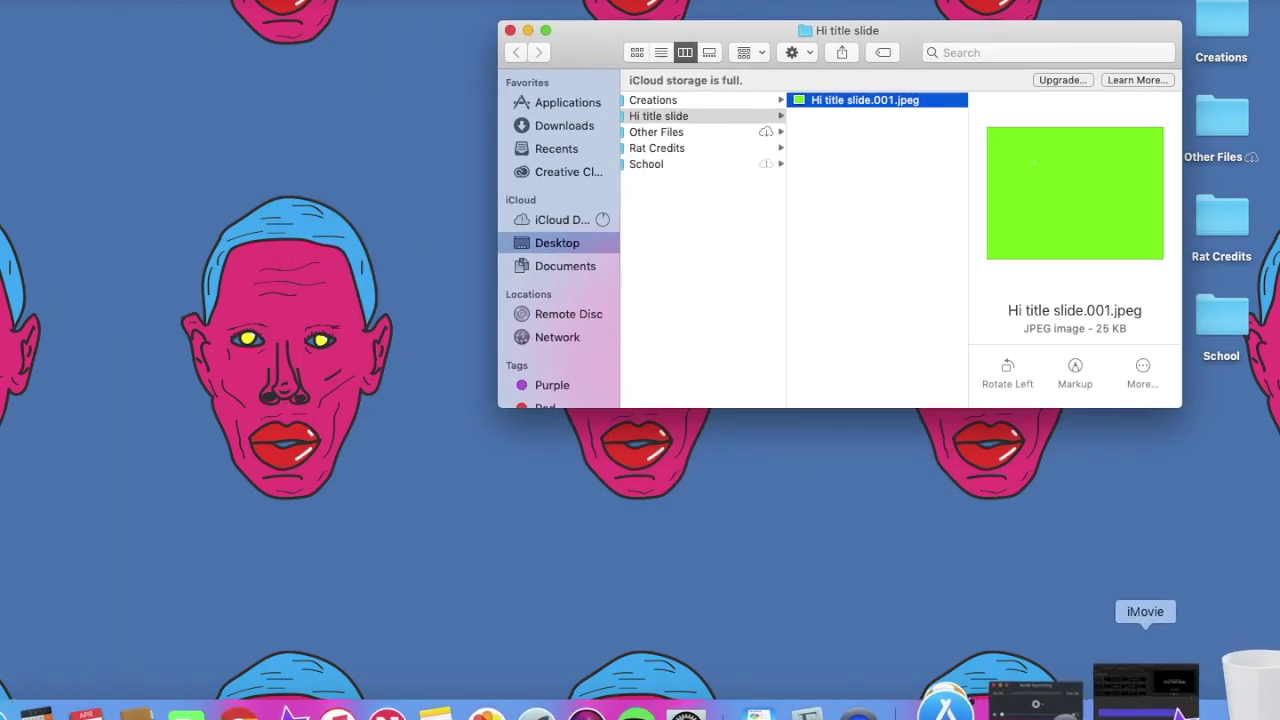
left_click(1157, 690)
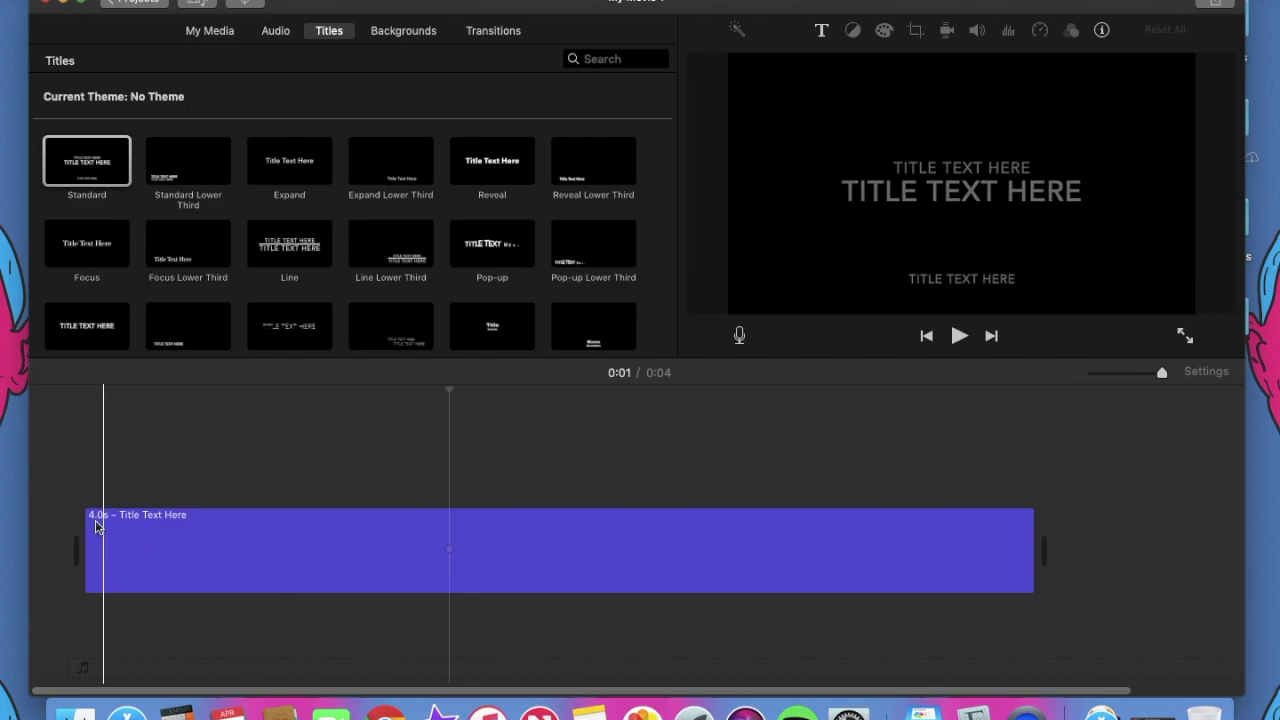
- Drag the green Hi JPEG into the iMovie timeline, minimise Finder, and restore the iMovie window
left_click_drag(800, 0, 516, 0)
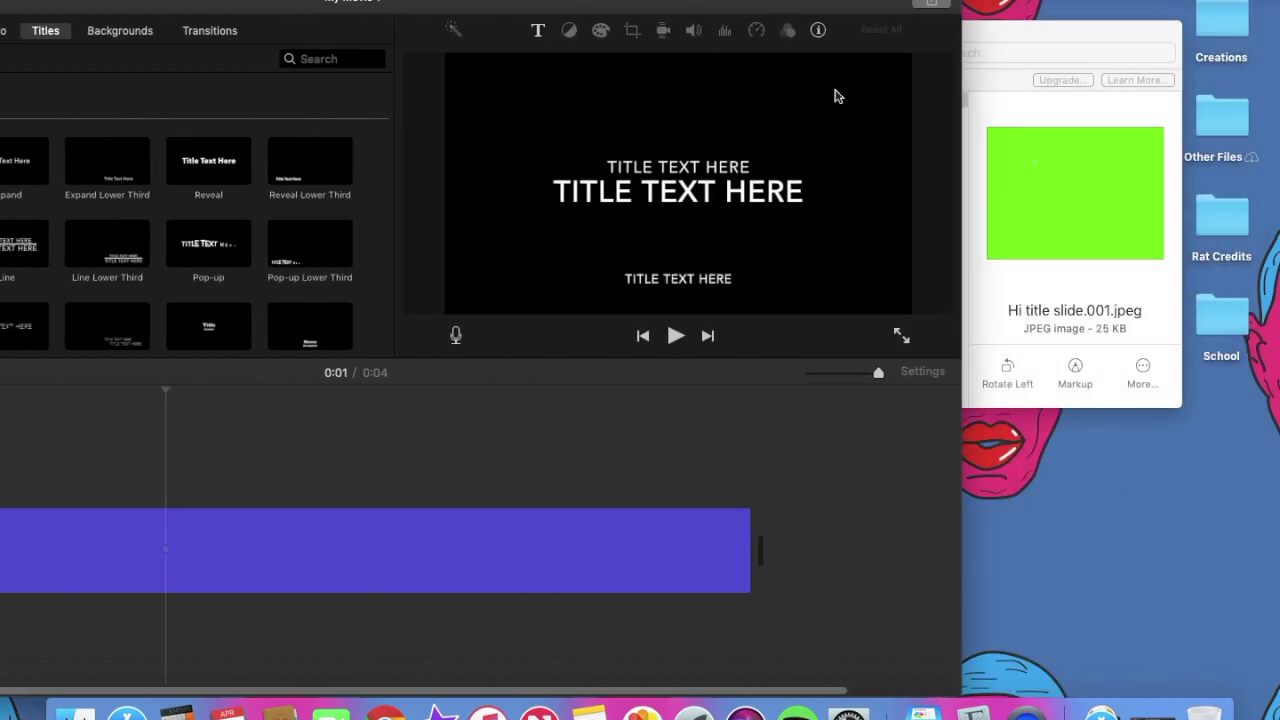
left_click(1046, 208)
left_click_drag(879, 99, 509, 453)
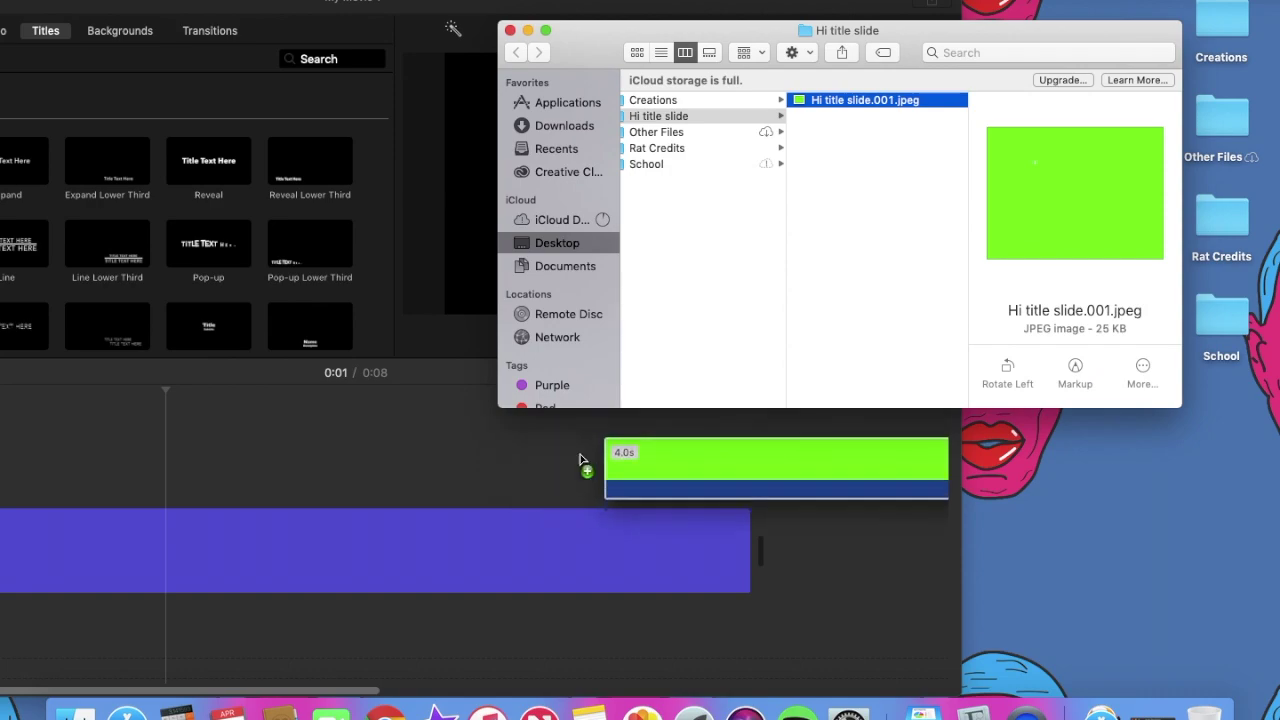
left_click_drag(509, 453, 588, 462)
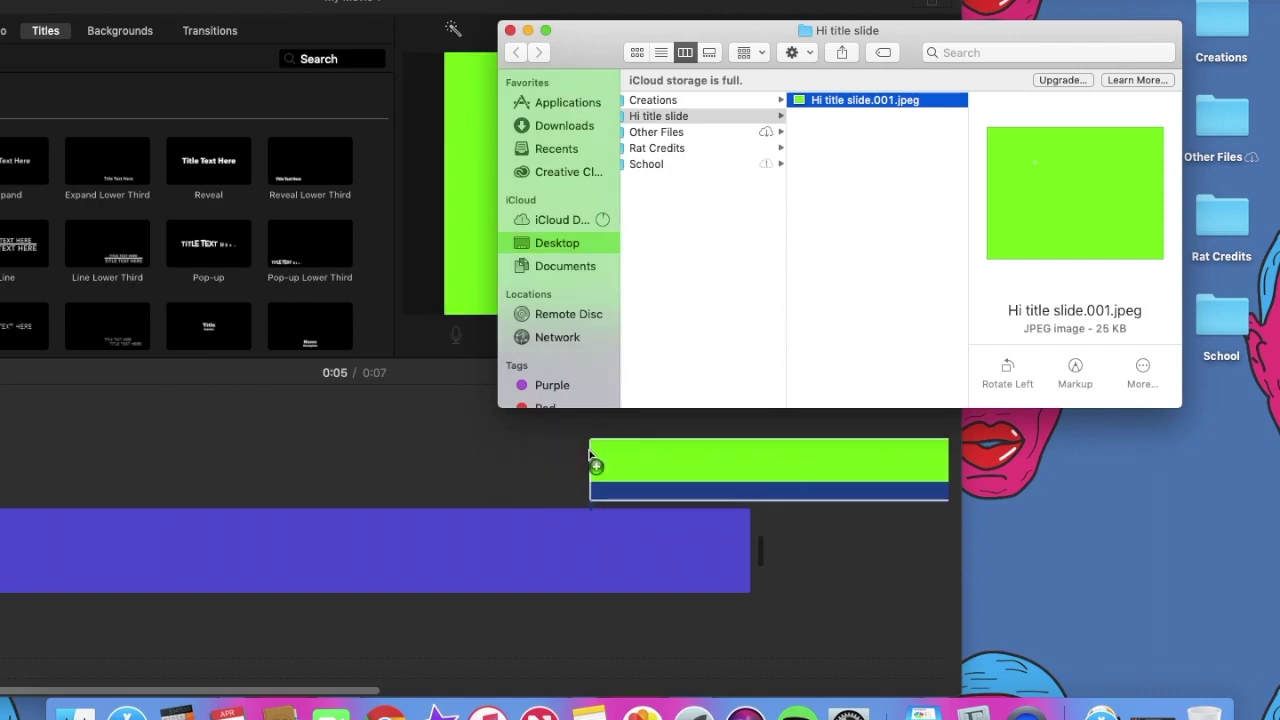
left_click(529, 31)
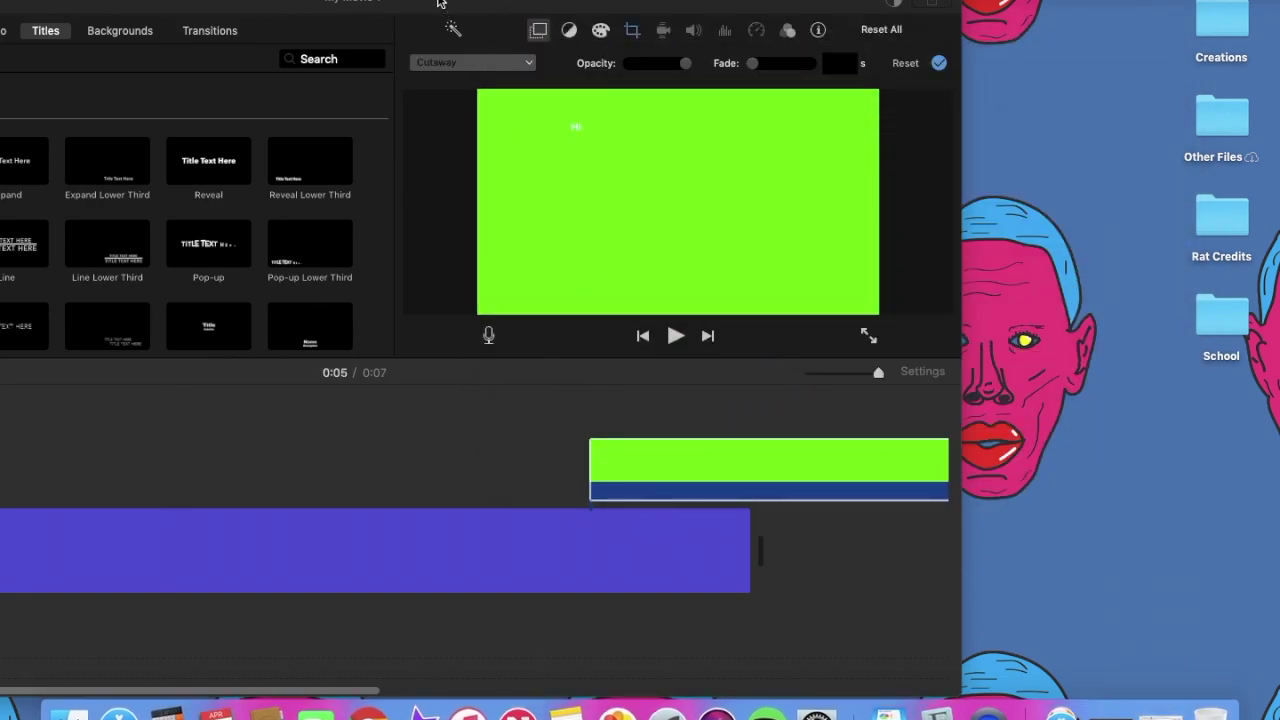
left_click_drag(437, 3, 713, 3)
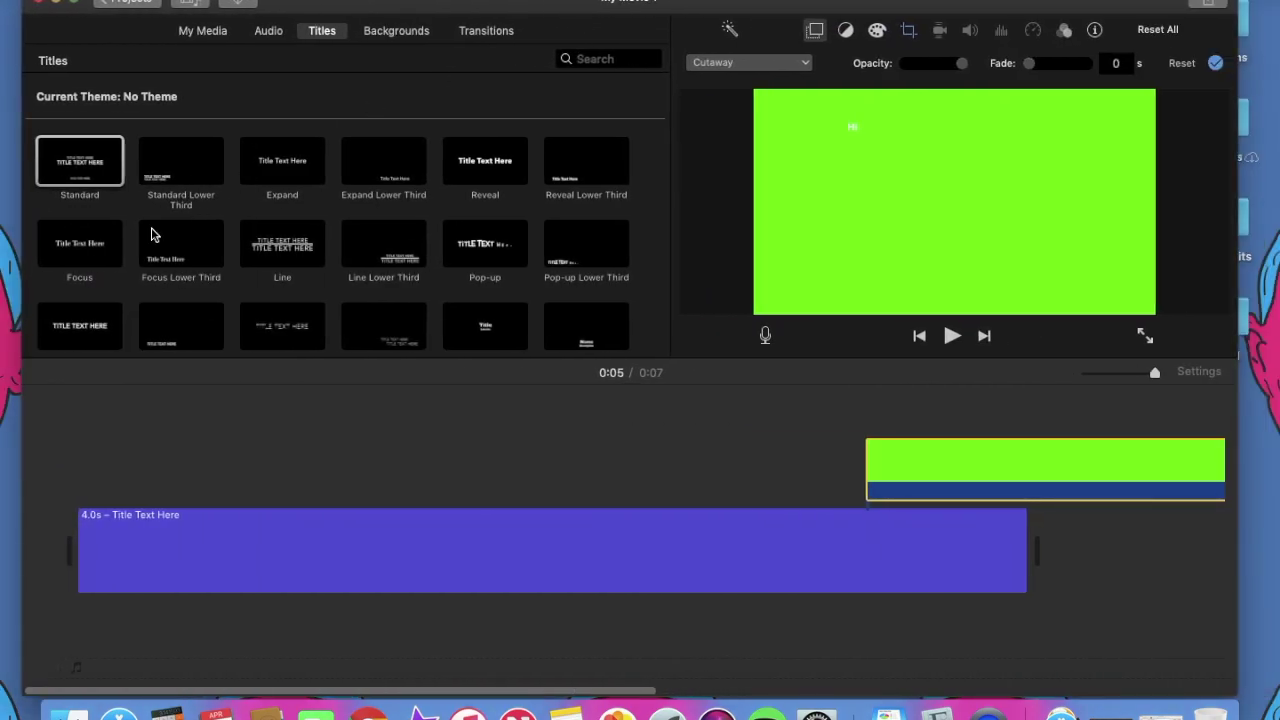
left_click(406, 37)
- Scroll to the solid-colour backgrounds and drag Black to the start of the timeline
scroll(380, 262, "down", 2)
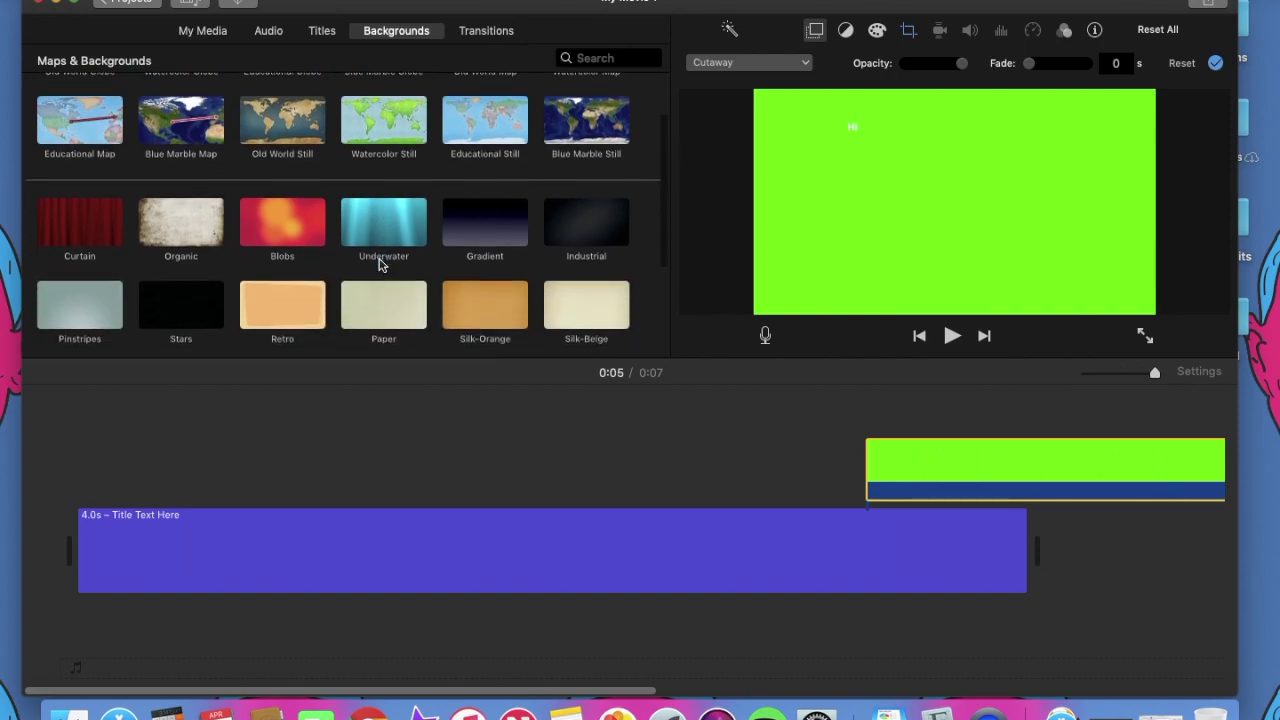
scroll(380, 262, "down", 2)
scroll(380, 262, "down", 3)
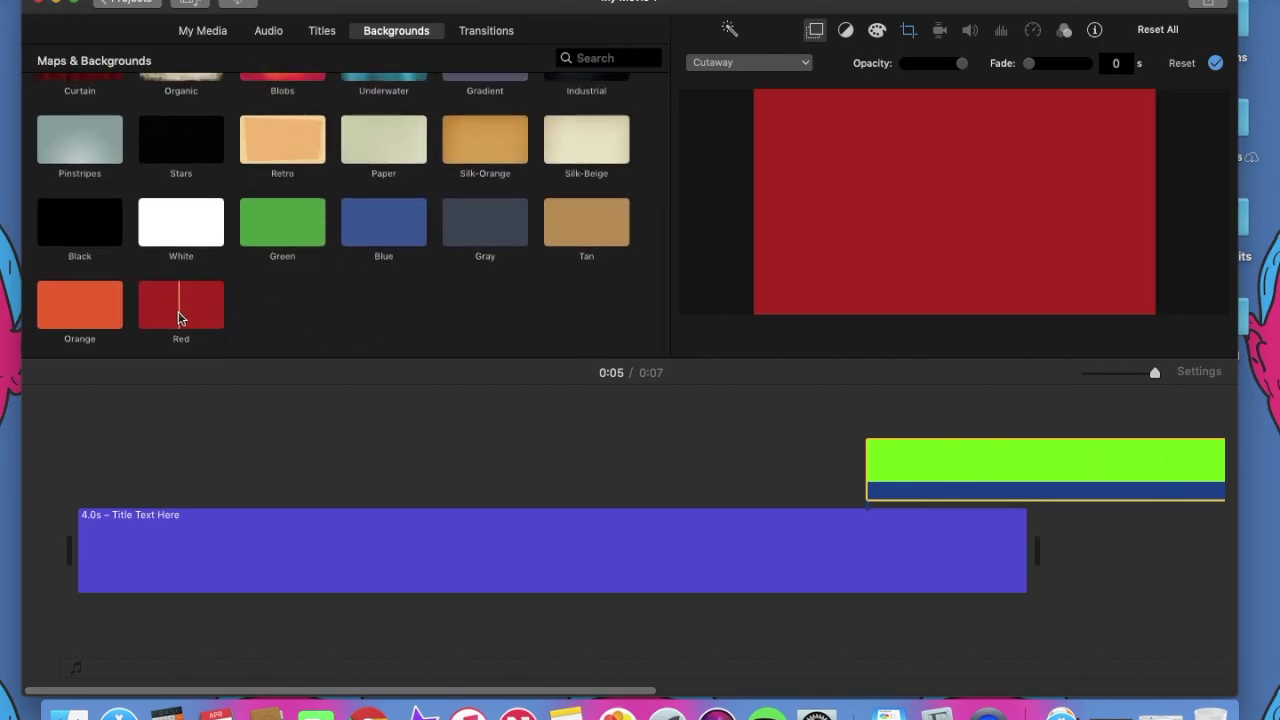
left_click(487, 234)
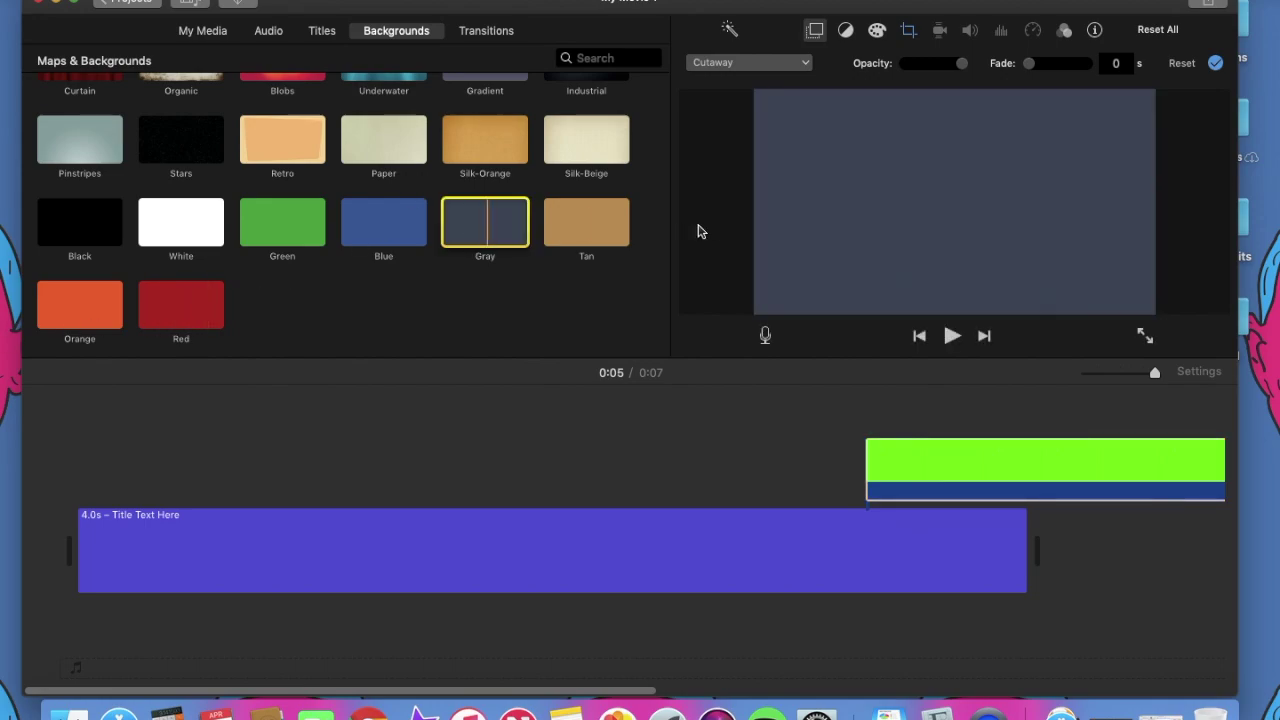
left_click(374, 216)
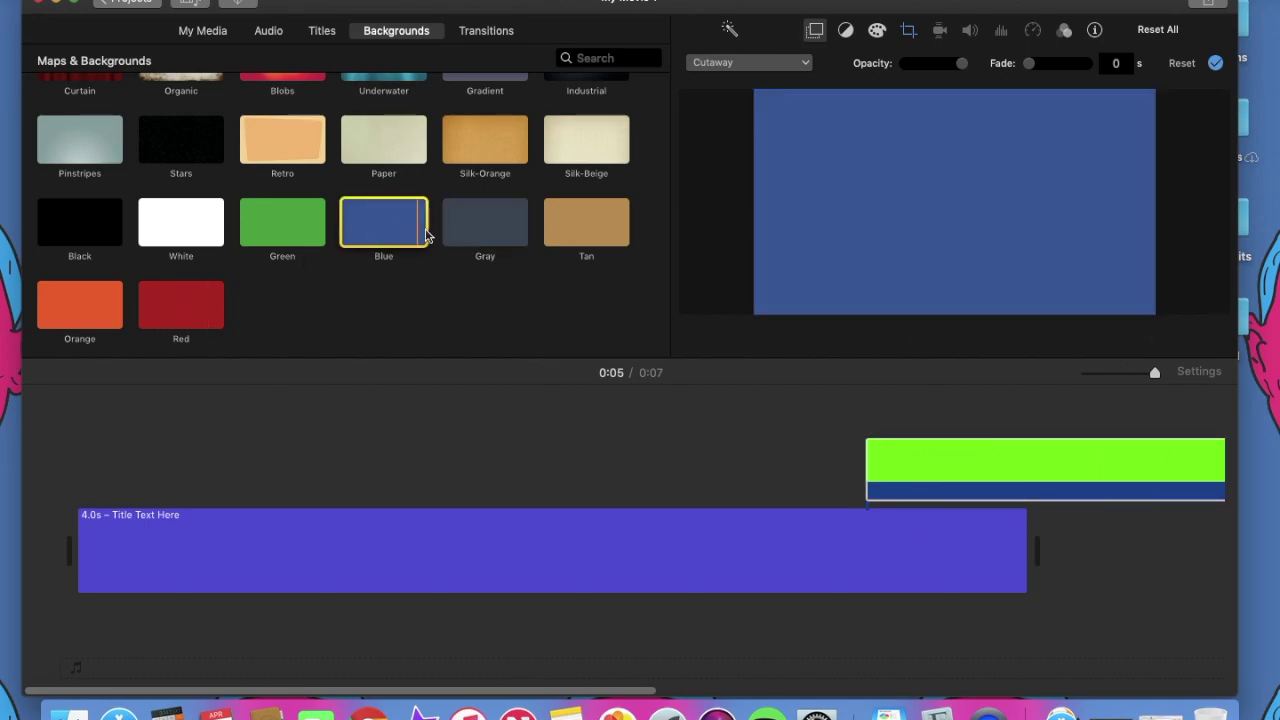
left_click_drag(80, 222, 110, 452)
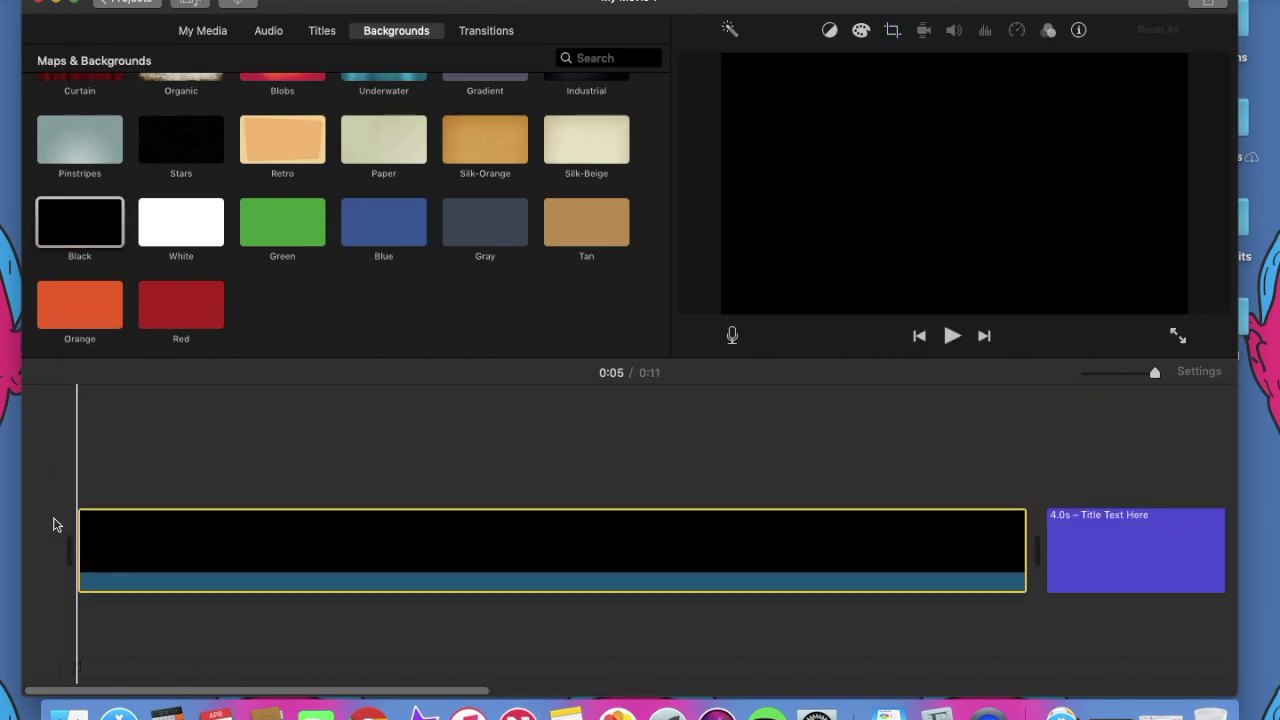
- Move the green Hi cutaway to the movie start, directly above the black background clip
scroll(710, 462, "left", 3)
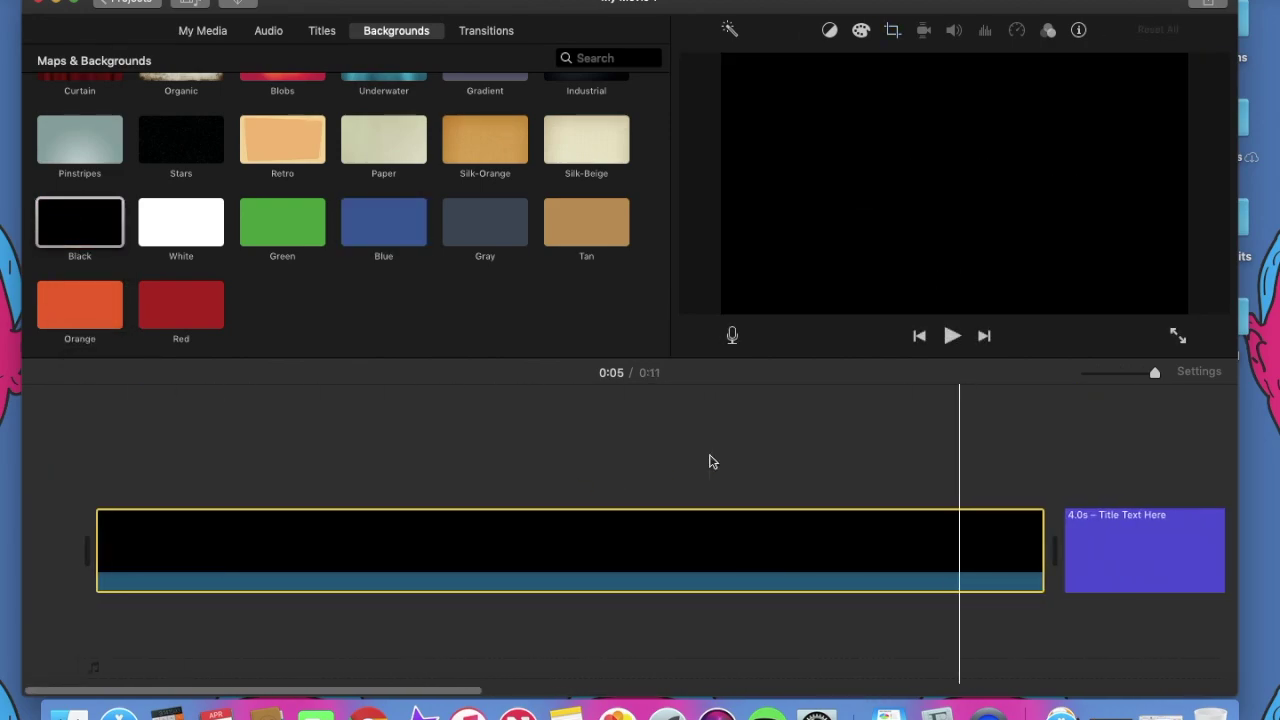
scroll(710, 462, "right", 10)
scroll(710, 462, "left", 1)
left_click_drag(1099, 455, 245, 457)
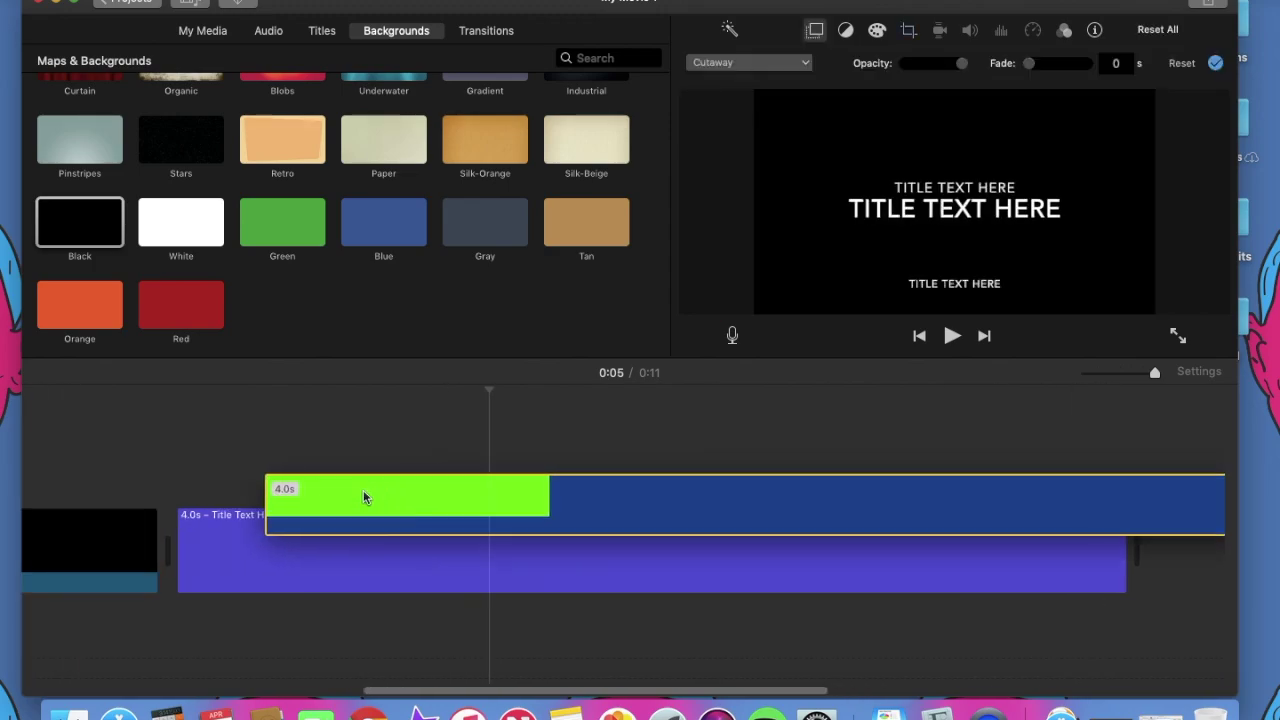
scroll(245, 463, "left", 5)
scroll(560, 409, "left", 3)
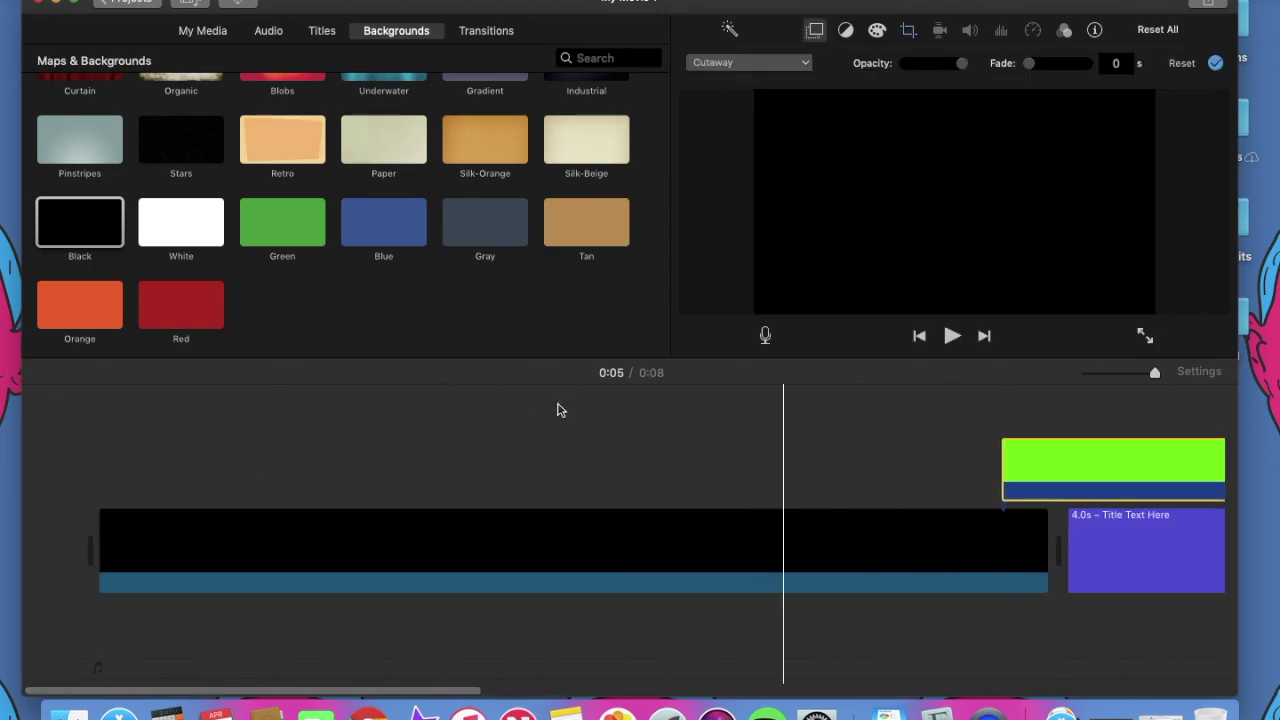
left_click_drag(1106, 466, 194, 471)
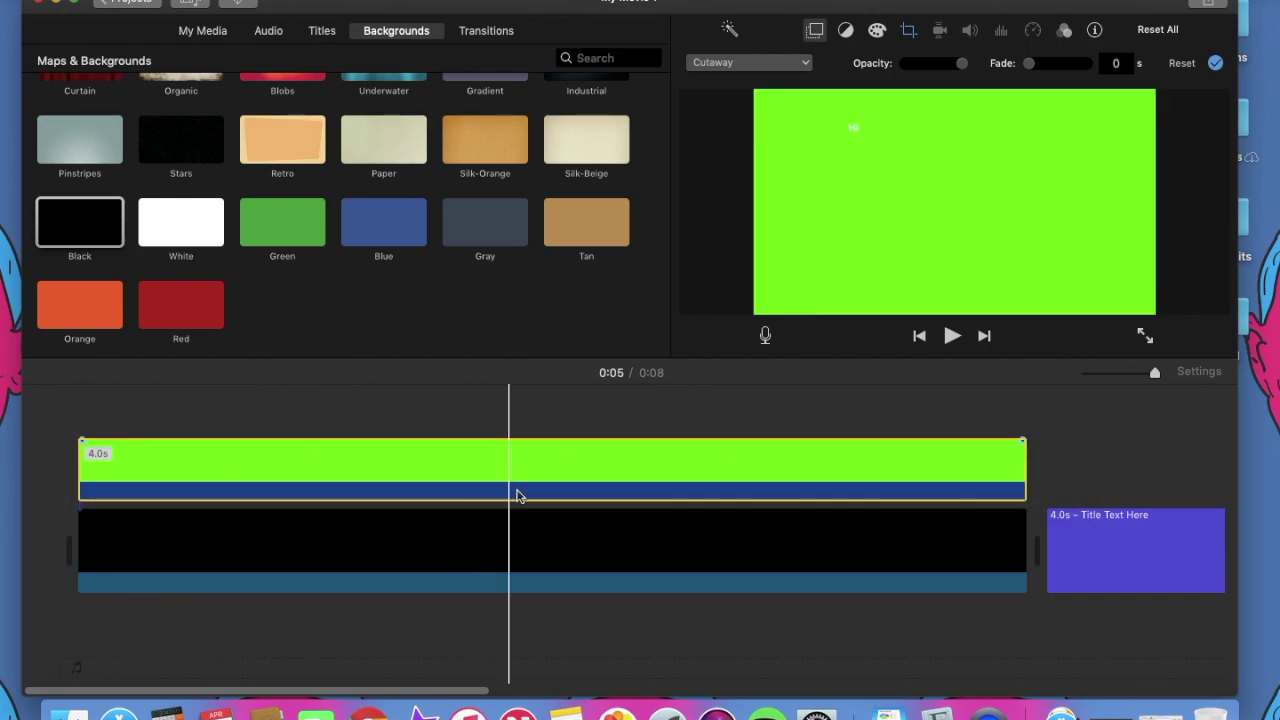
left_click(165, 529)
left_click(1154, 540)
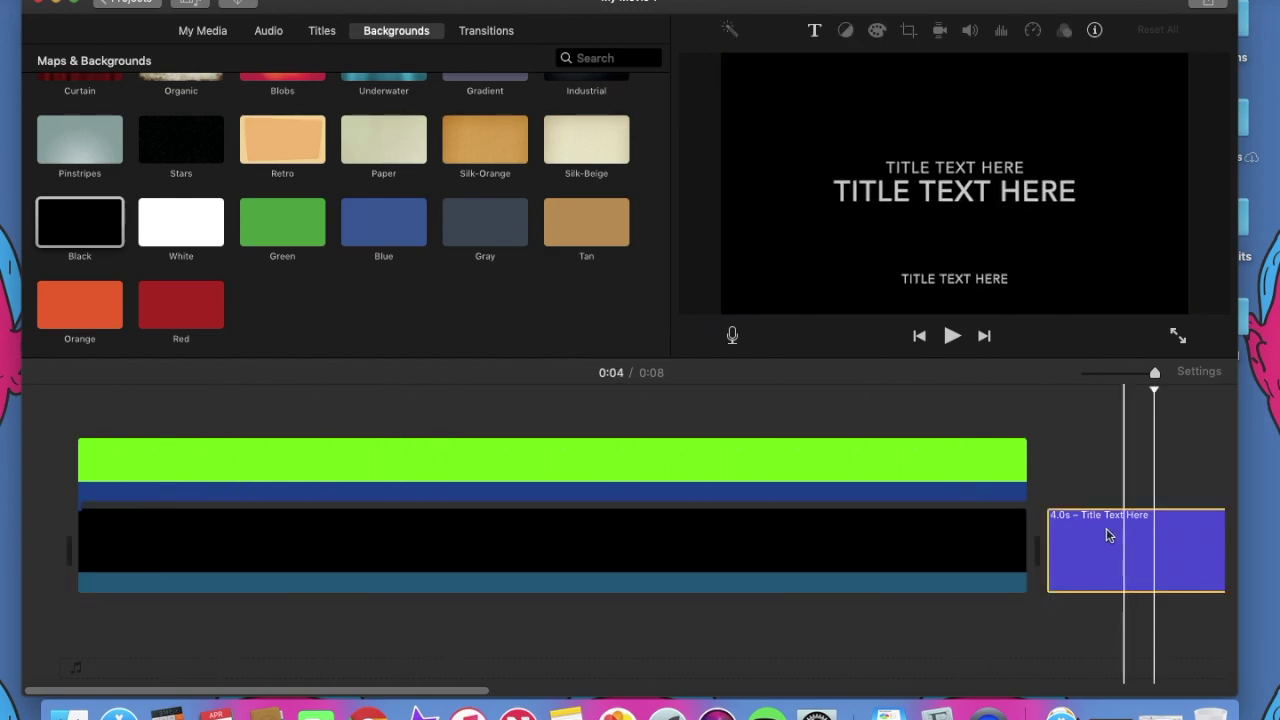
- Change the green Hi overlay clip's overlay style from Cutaway to Green/Blue Screen
left_click(258, 559)
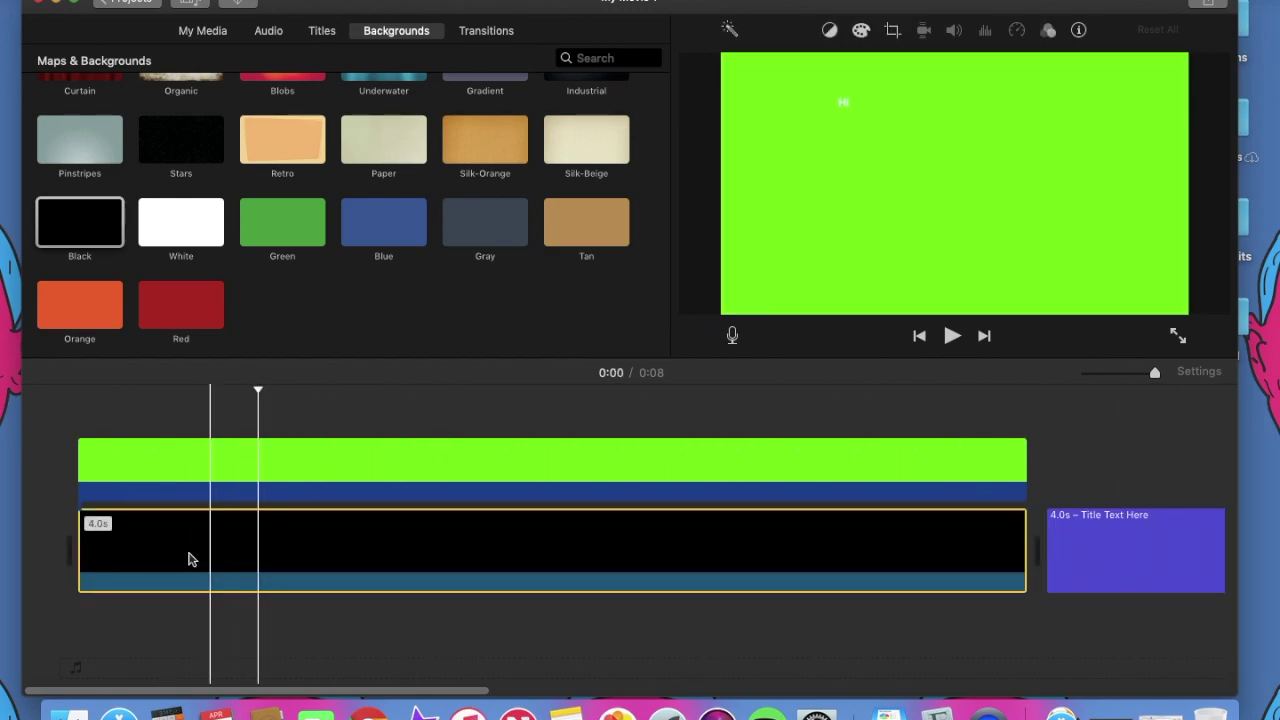
left_click(167, 476)
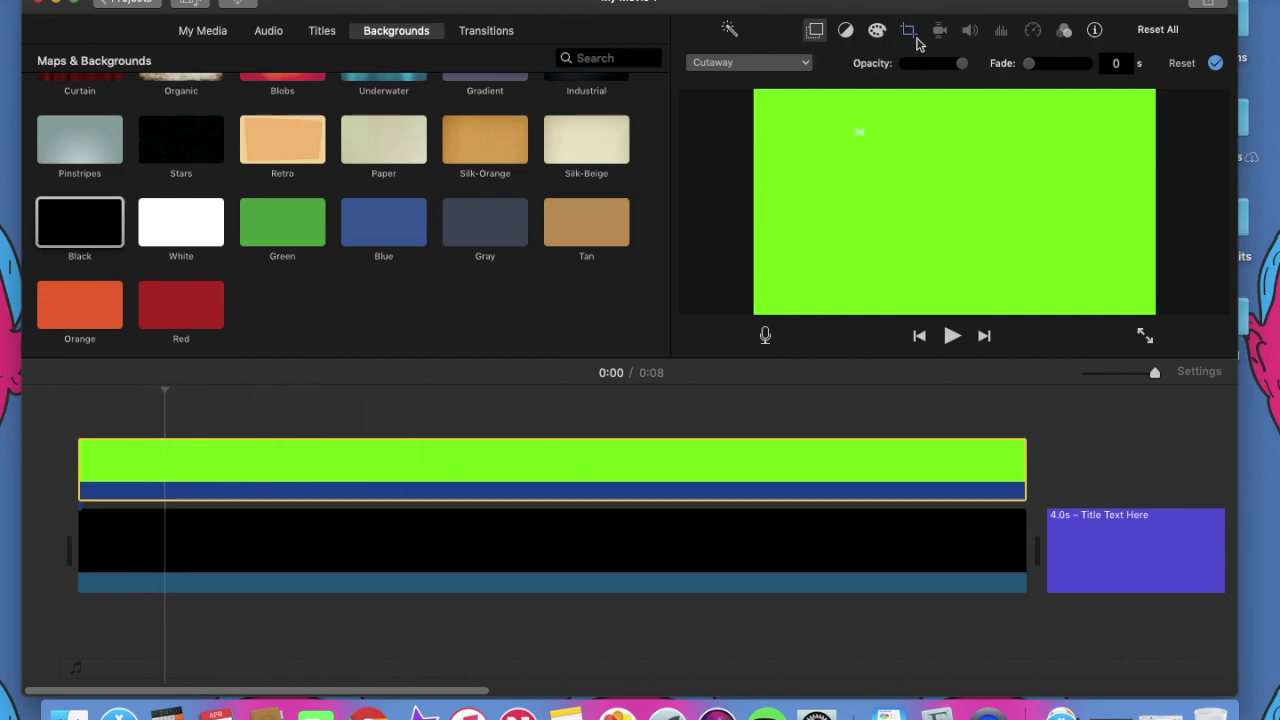
left_click(222, 470)
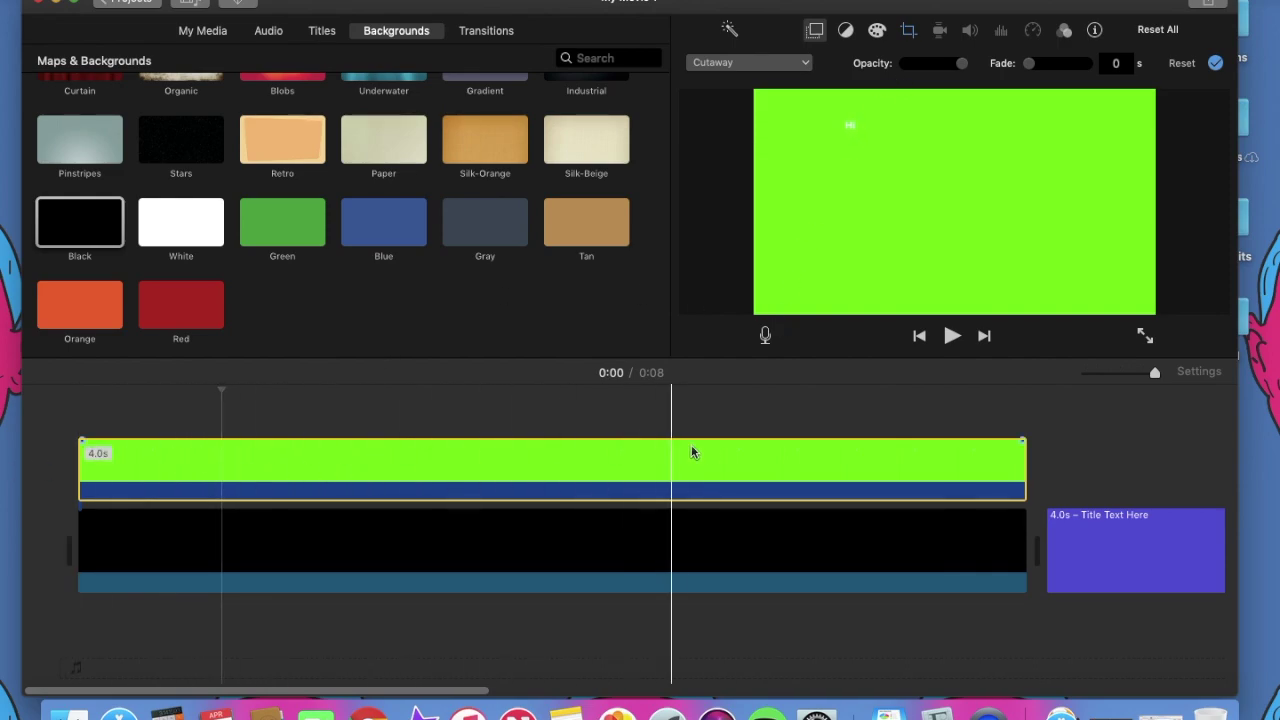
left_click(789, 63)
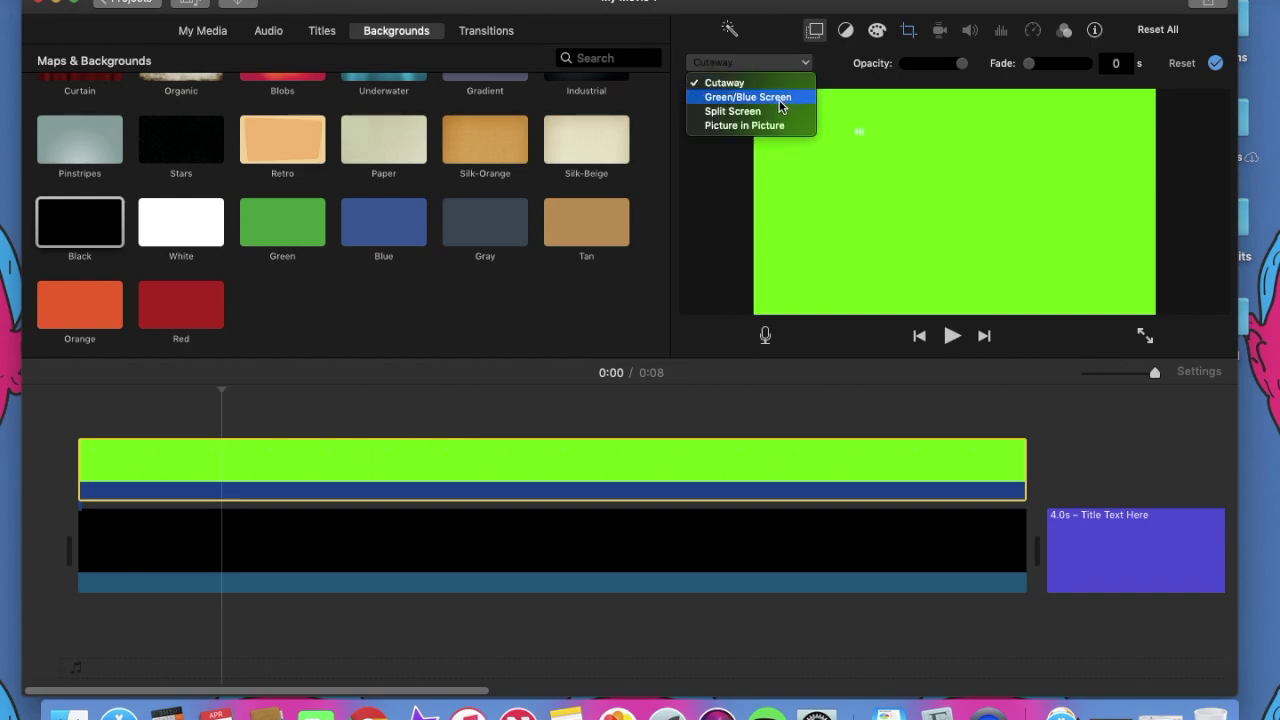
left_click(781, 106)
left_click(120, 558)
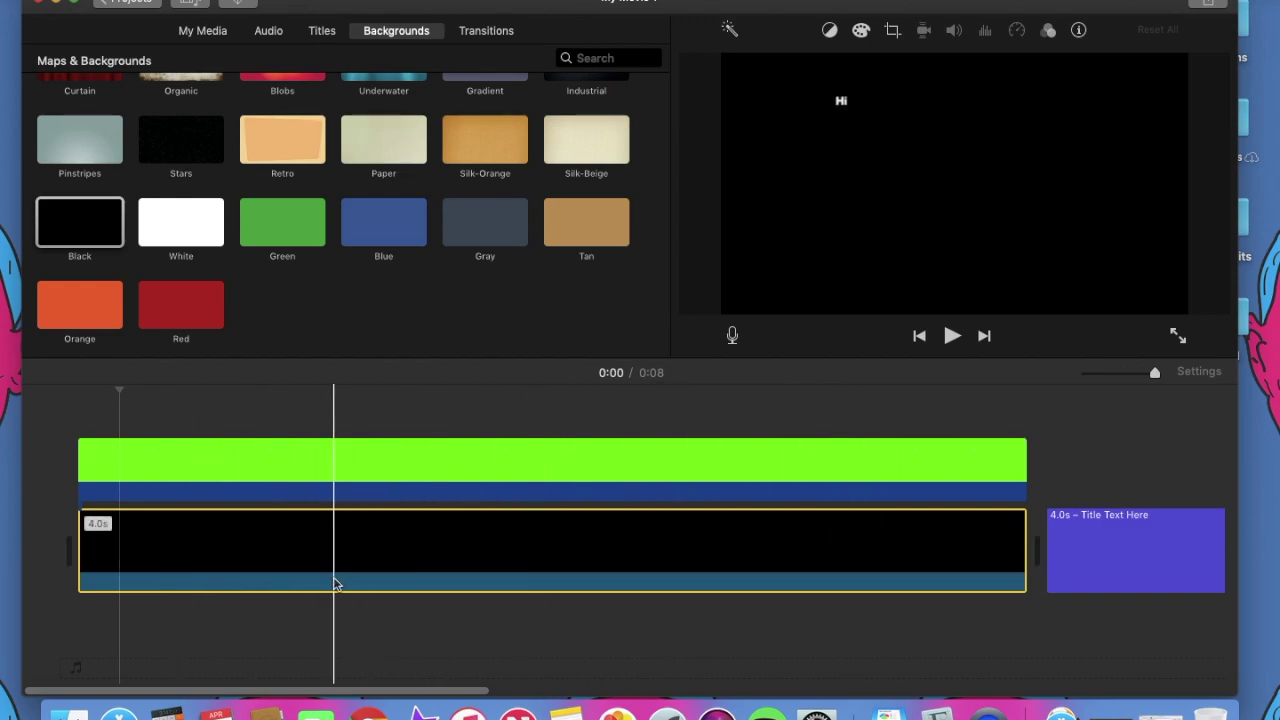
- Reselect the keyed overlay clip and confirm the Green/Blue Screen style is applied
left_click(417, 447)
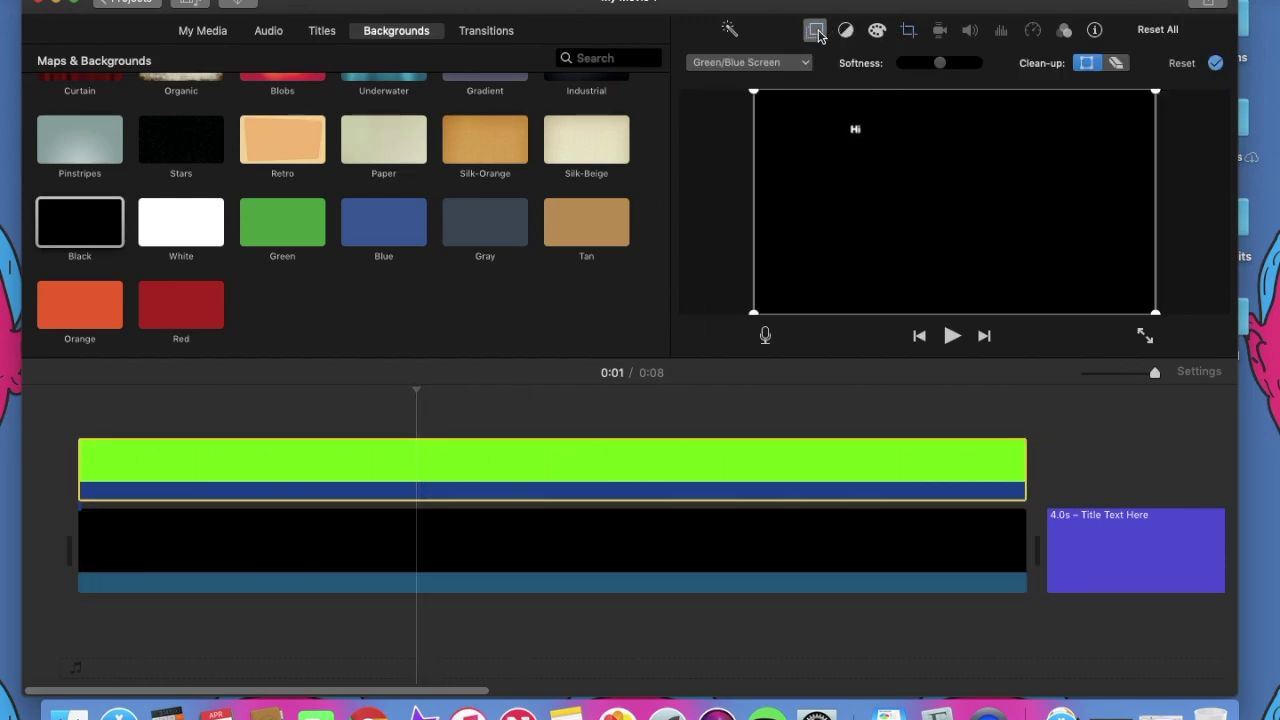
left_click(816, 31)
left_click(800, 62)
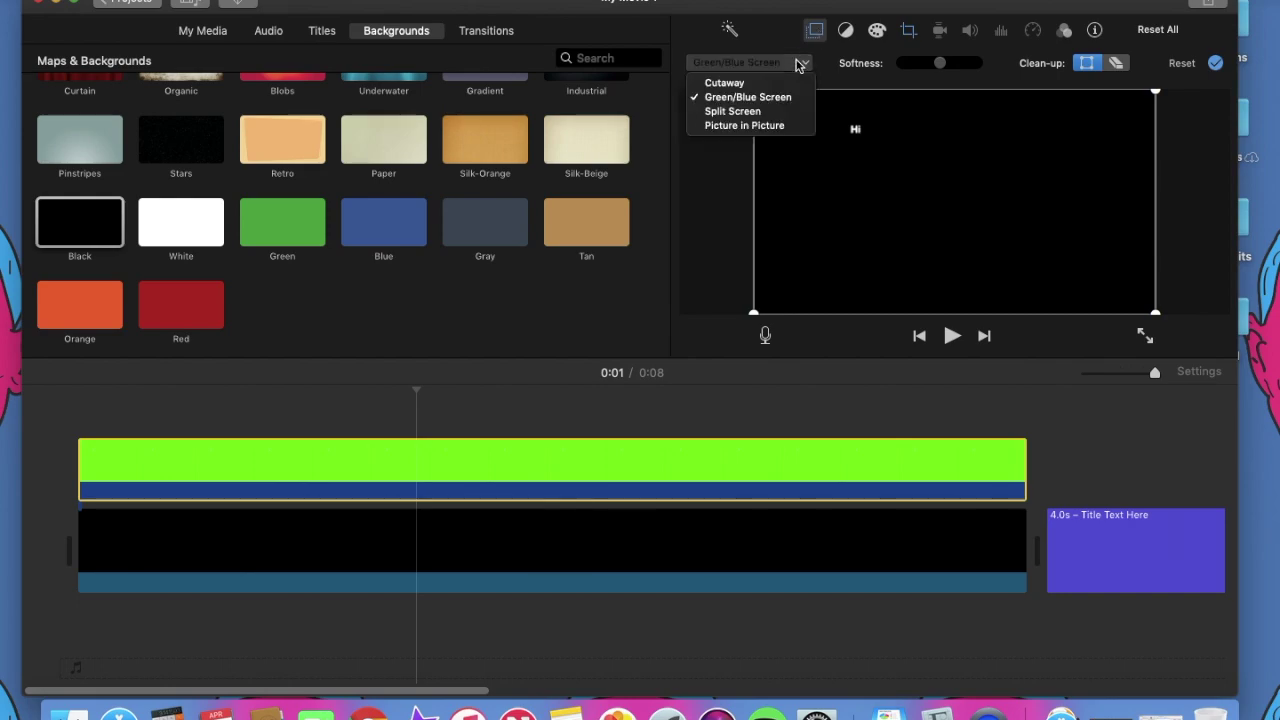
left_click(898, 32)
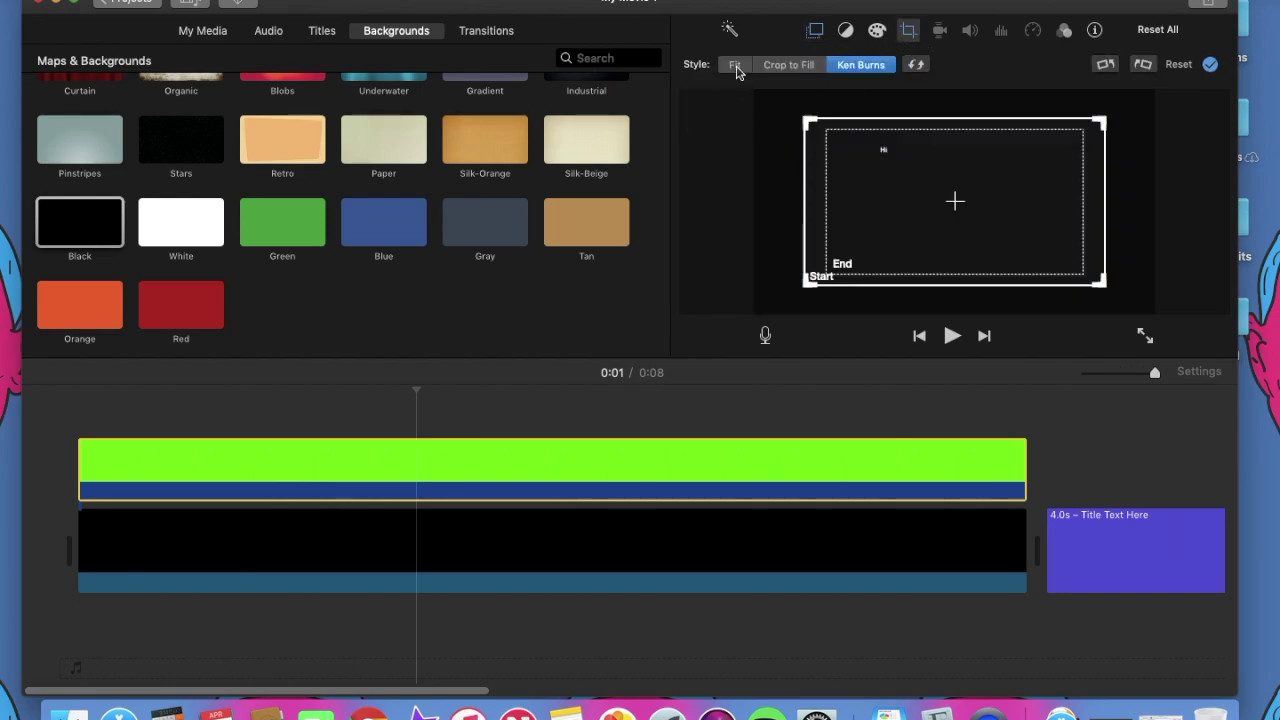
- Set the Hi overlay's crop to Fit instead of Ken Burns, then play from the start
left_click(735, 66)
left_click(478, 475)
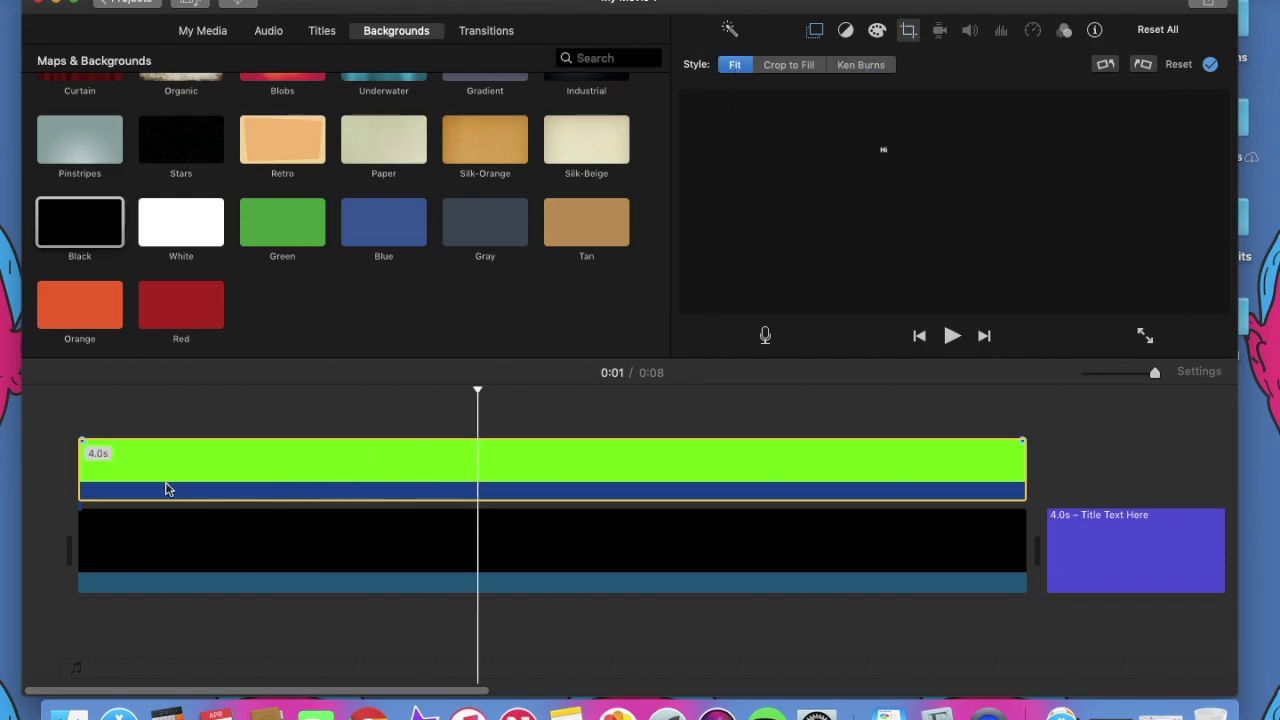
left_click(246, 425)
key("space")
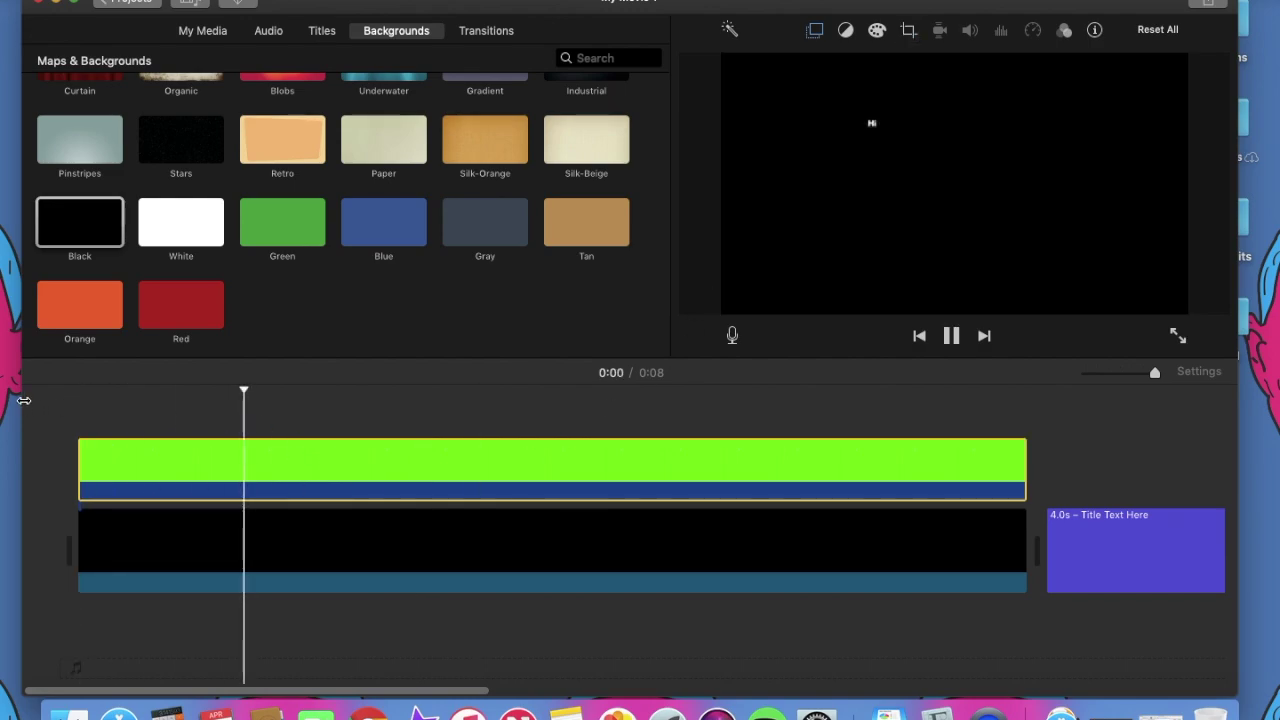